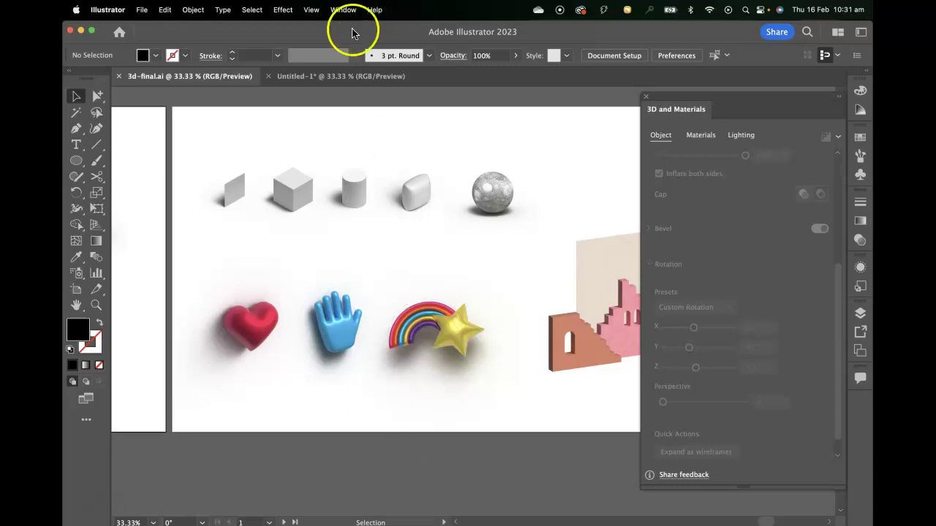
# Switch to the Untitled-1 document and zoom in on the empty artboard.
pyautogui.click(320, 78)
pyautogui.scroll(-3, 448, 329)
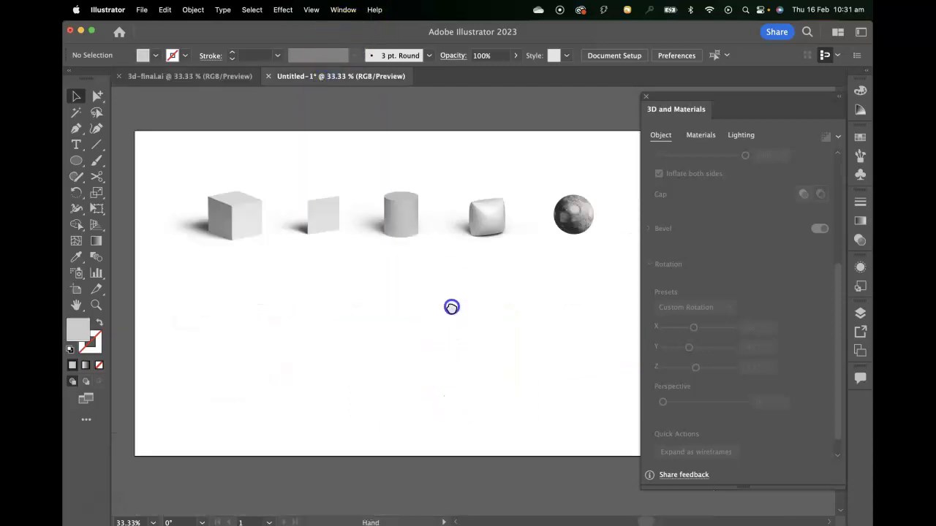
pyautogui.press('super+equal')
pyautogui.press('super+equal')
pyautogui.moveTo(336, 335); pyautogui.dragTo(619, 264)
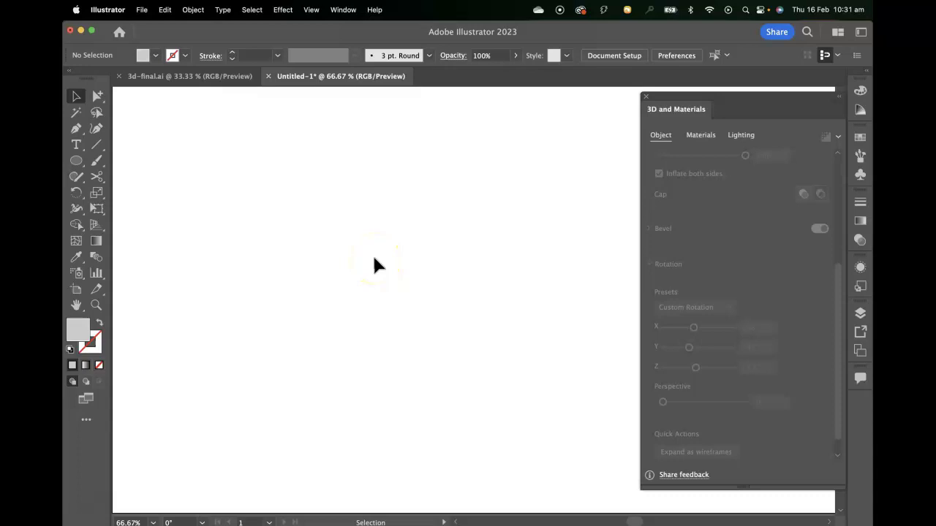
# Draw a three-point V path with the Pen tool and swap fill and stroke so it is unfilled.
pyautogui.click(76, 128)
pyautogui.click(226, 275)
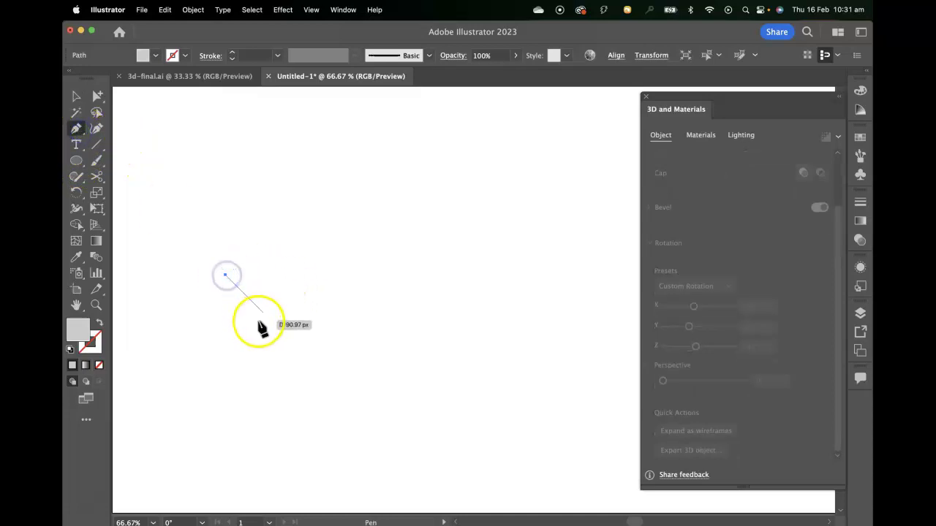
pyautogui.click(263, 313)
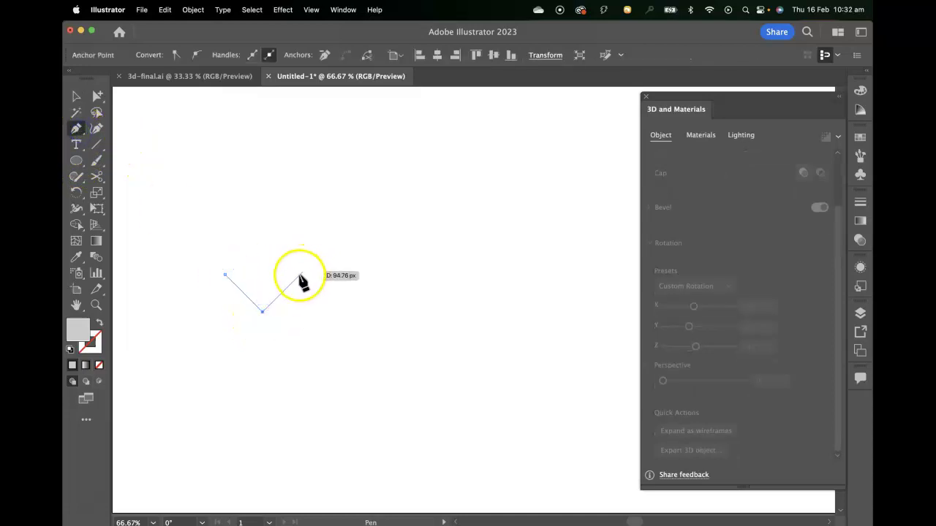
pyautogui.click(299, 275)
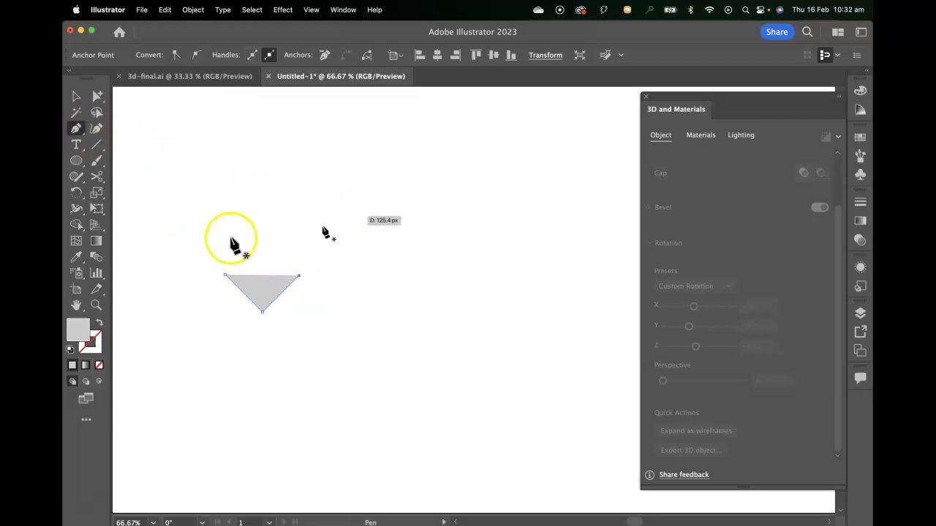
pyautogui.click(100, 320)
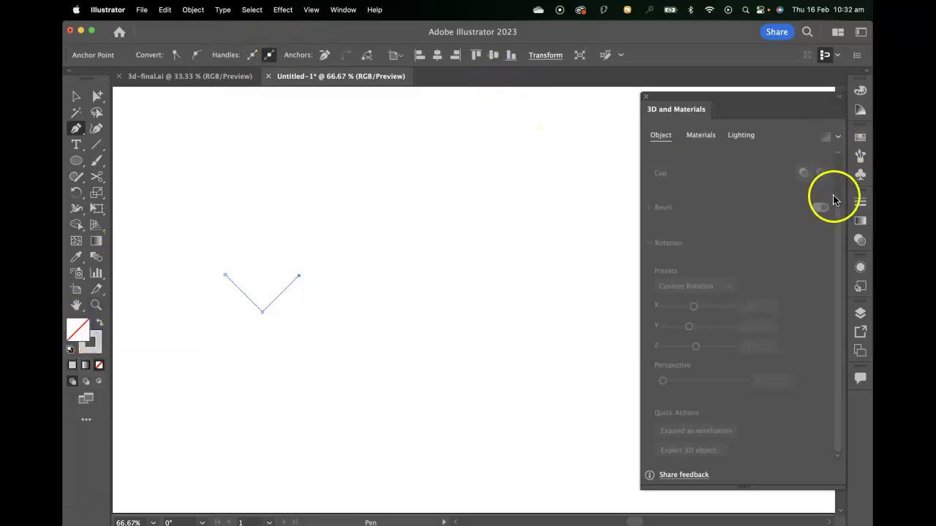
# Set the V path's stroke weight to 29 pt, then raise it to 117 pt with Round Cap ends.
pyautogui.click(94, 340)
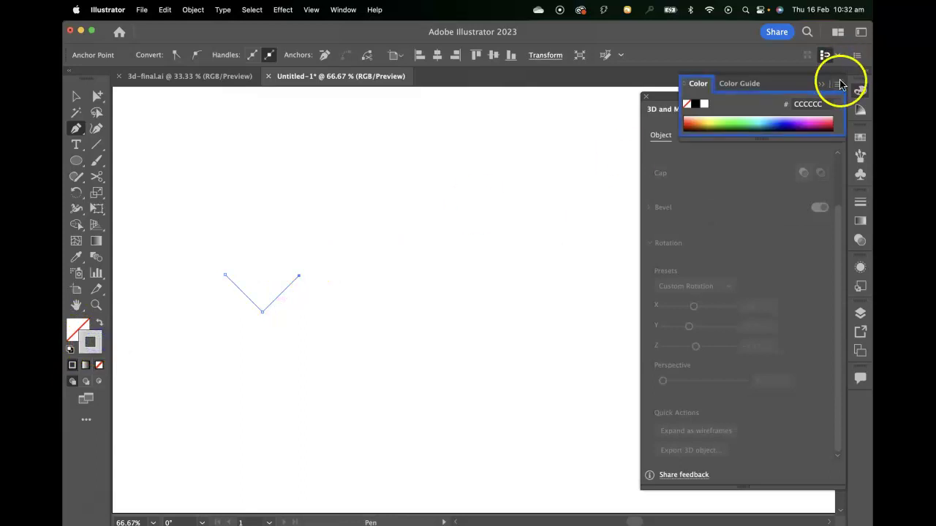
pyautogui.click(860, 202)
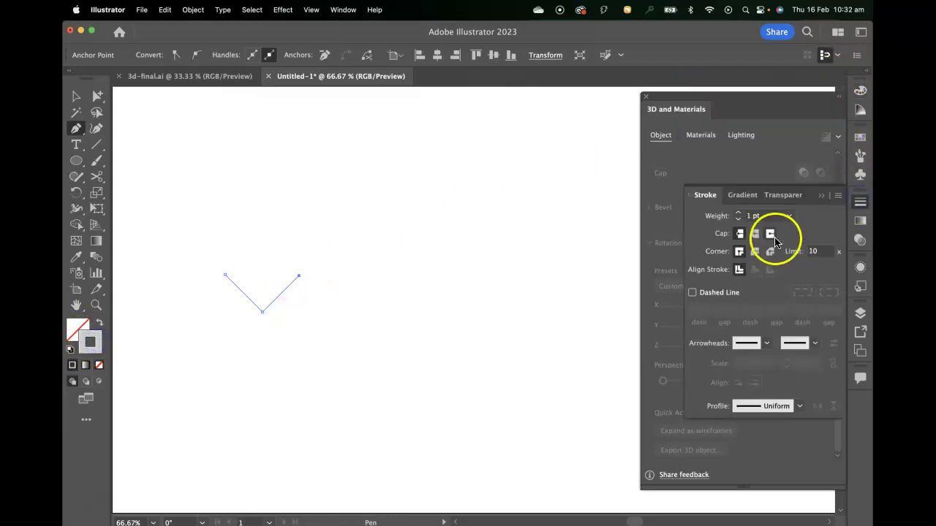
pyautogui.doubleClick(765, 217)
pyautogui.write('29')
pyautogui.press('Return')
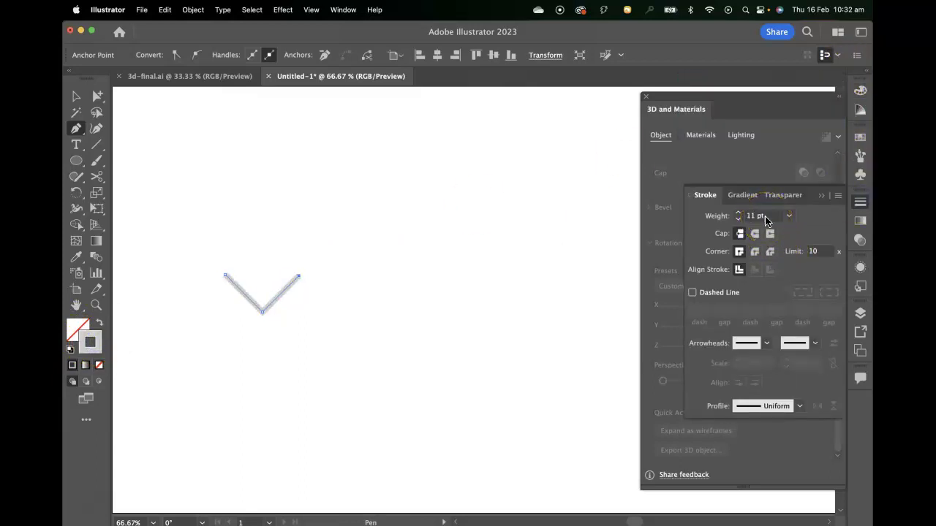
pyautogui.scroll(20, 765, 220)
pyautogui.scroll(16, 765, 220)
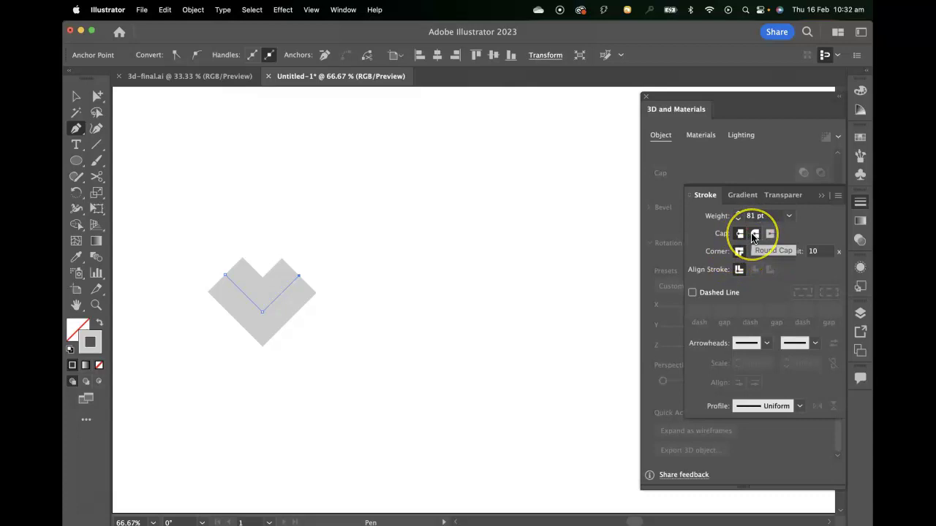
pyautogui.click(754, 234)
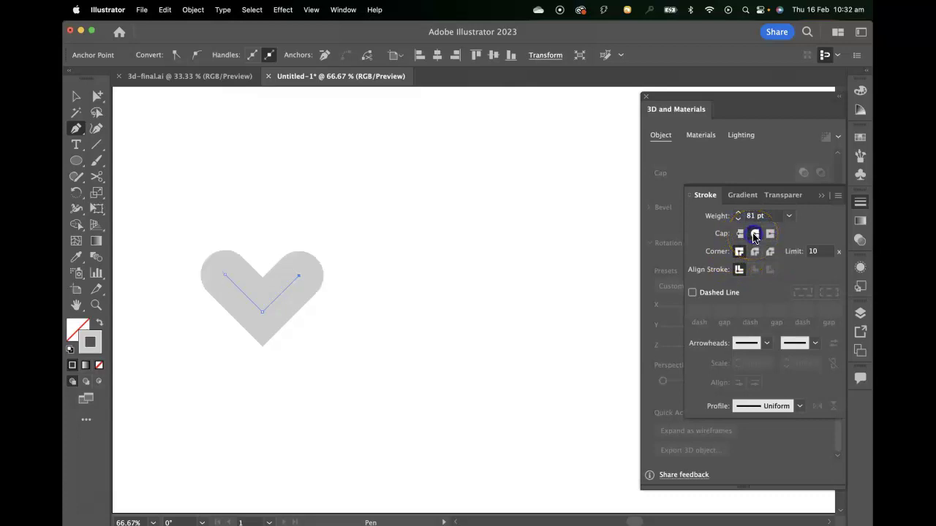
pyautogui.click(756, 217)
pyautogui.scroll(6, 756, 217)
pyautogui.scroll(4, 756, 218)
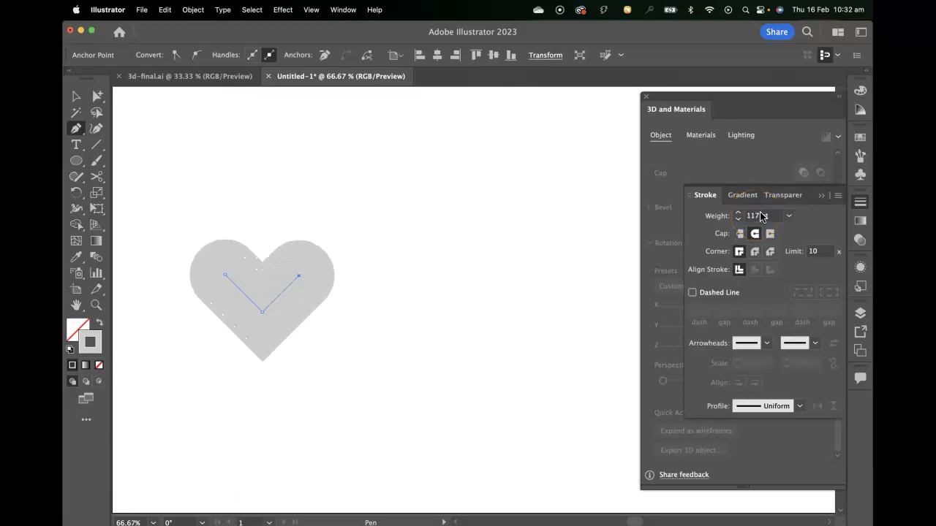
pyautogui.click(73, 94)
# Select the heart path and apply Object > Path > Outline Stroke.
pyautogui.click(344, 228)
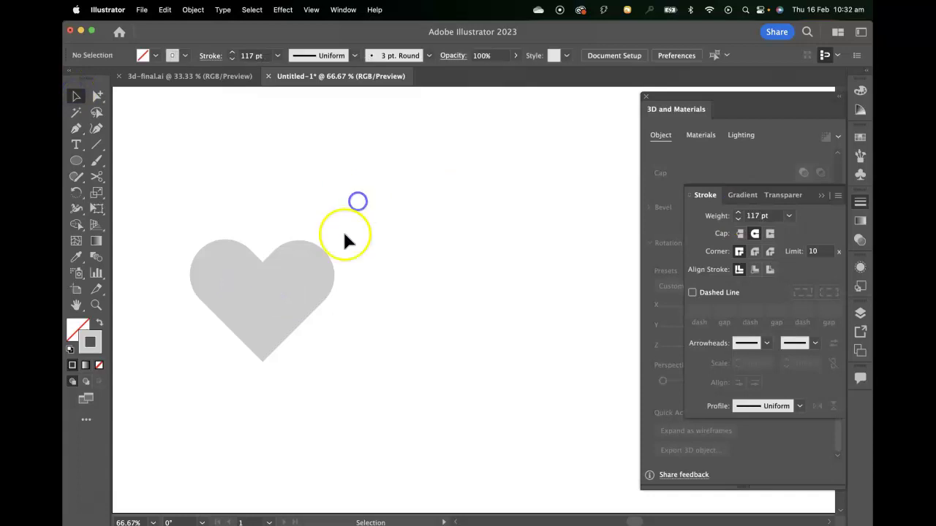
pyautogui.moveTo(345, 227); pyautogui.dragTo(211, 320)
pyautogui.click(163, 10)
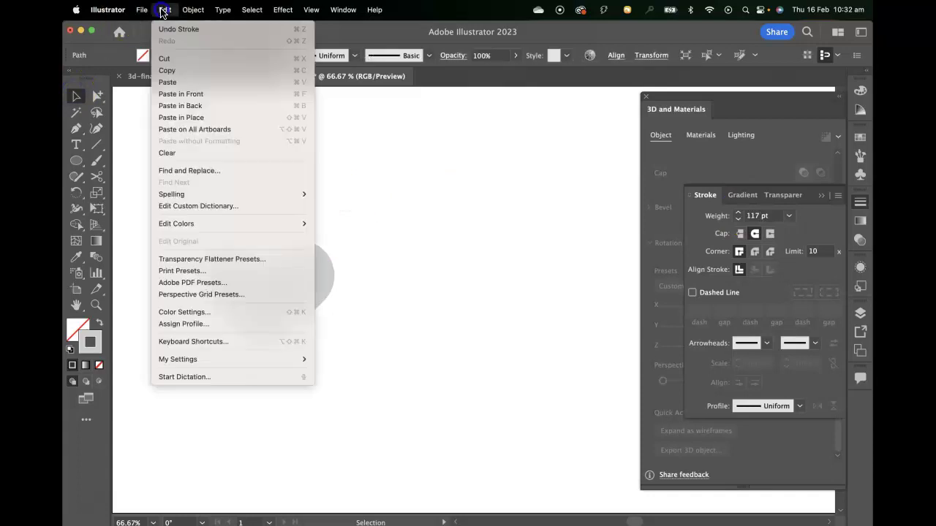
pyautogui.moveTo(193, 10)
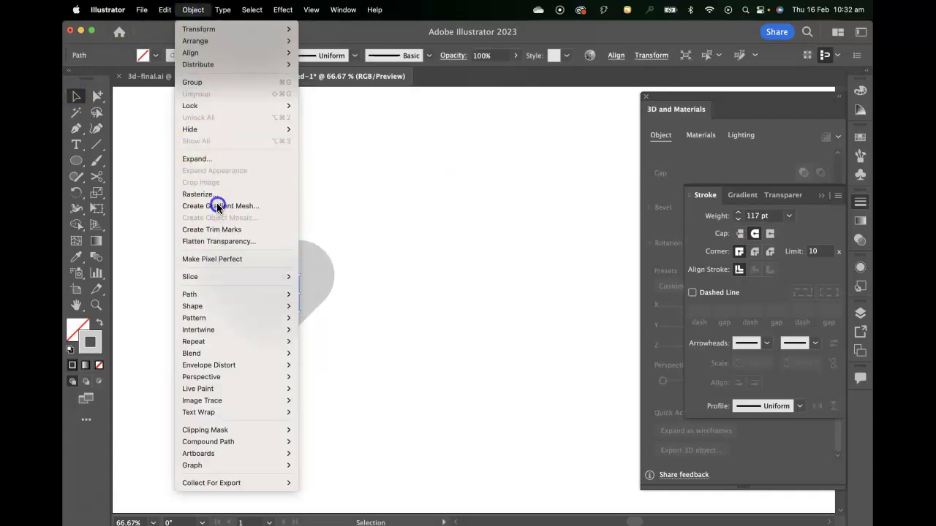
pyautogui.moveTo(220, 295)
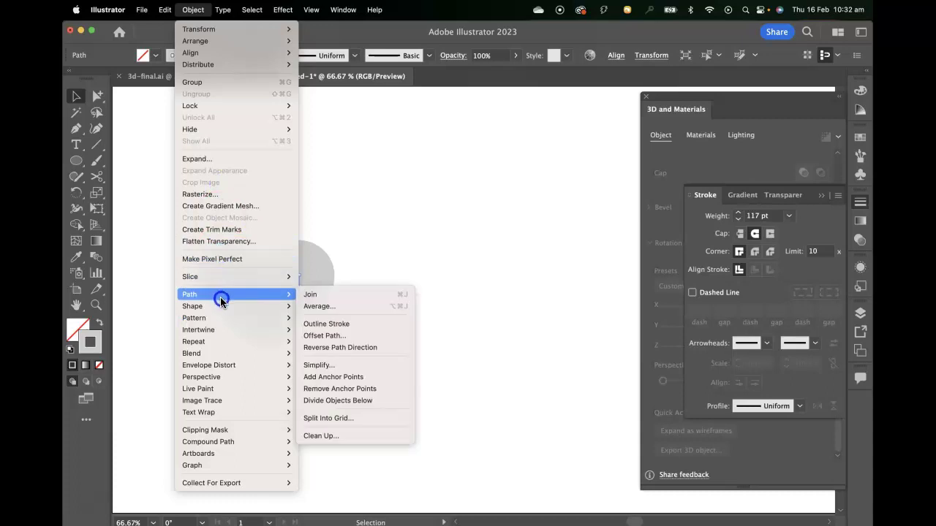
pyautogui.click(353, 327)
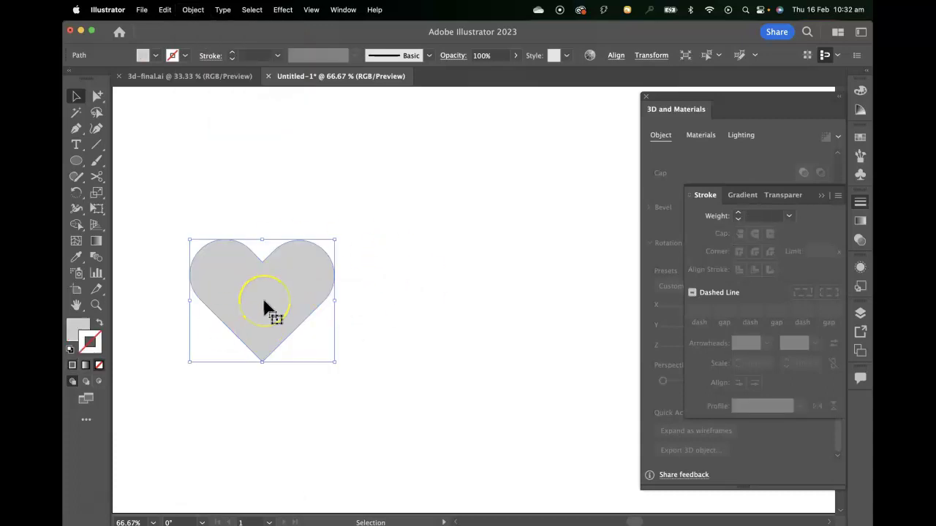
# Fill the heart with pink FF3F6E, then switch to a darker pink swatch.
pyautogui.click(84, 324)
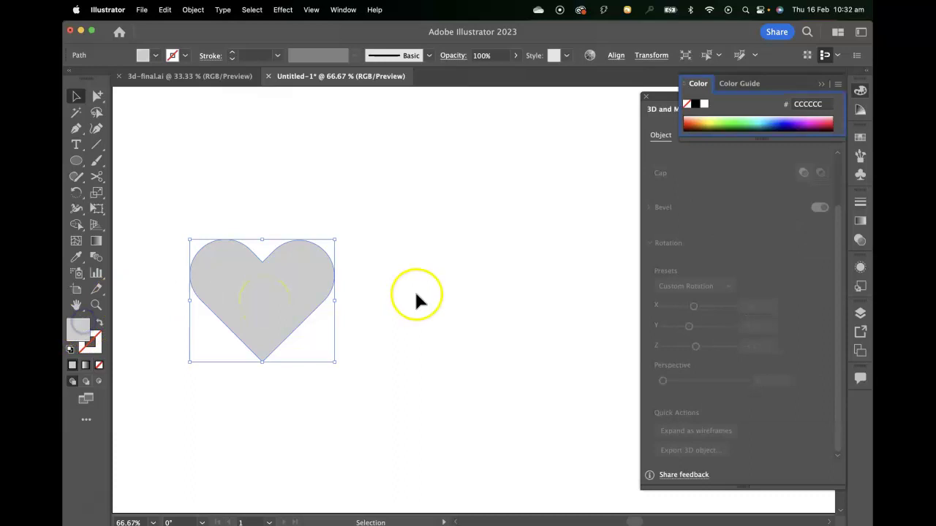
pyautogui.click(829, 119)
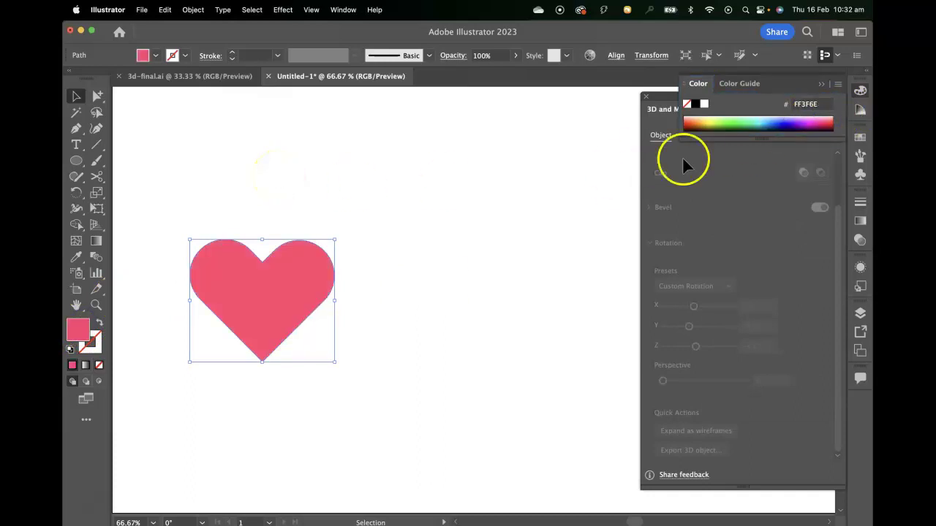
pyautogui.click(860, 138)
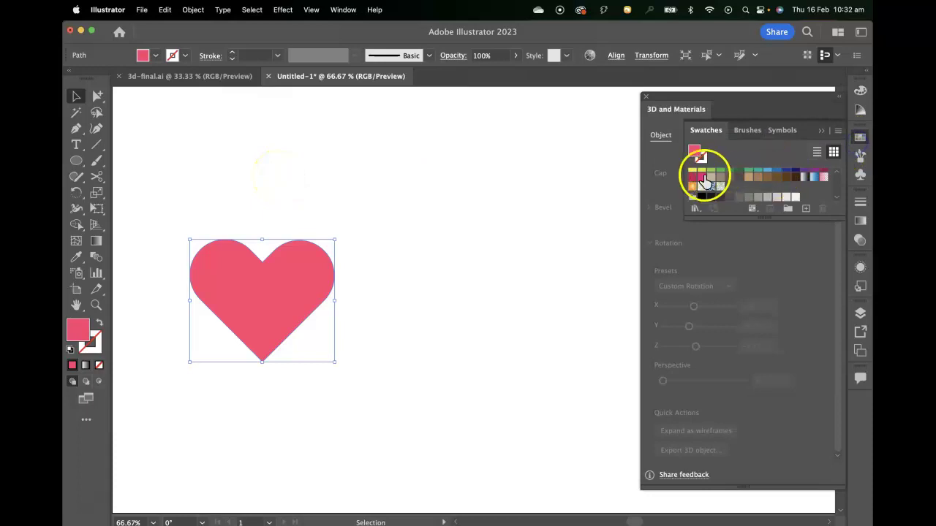
pyautogui.click(701, 177)
pyautogui.click(247, 184)
pyautogui.click(268, 300)
# Apply Effect > 3D and Materials > Inflate to the pink heart and render it with ray tracing.
pyautogui.click(276, 10)
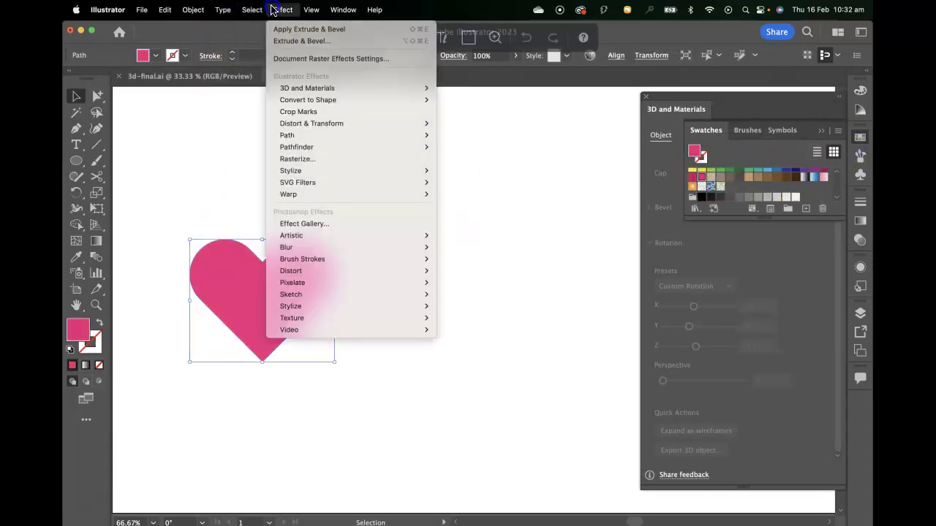
pyautogui.moveTo(194, 9)
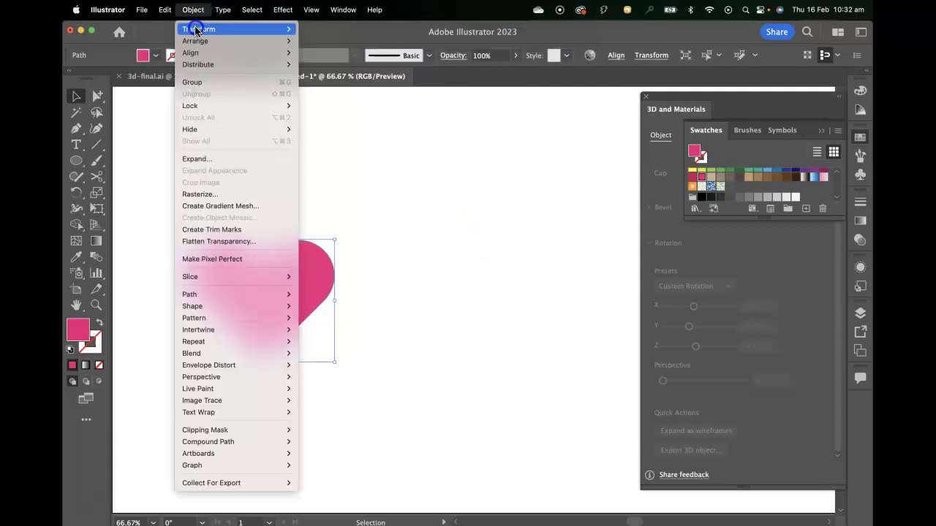
pyautogui.moveTo(195, 29)
pyautogui.moveTo(288, 4)
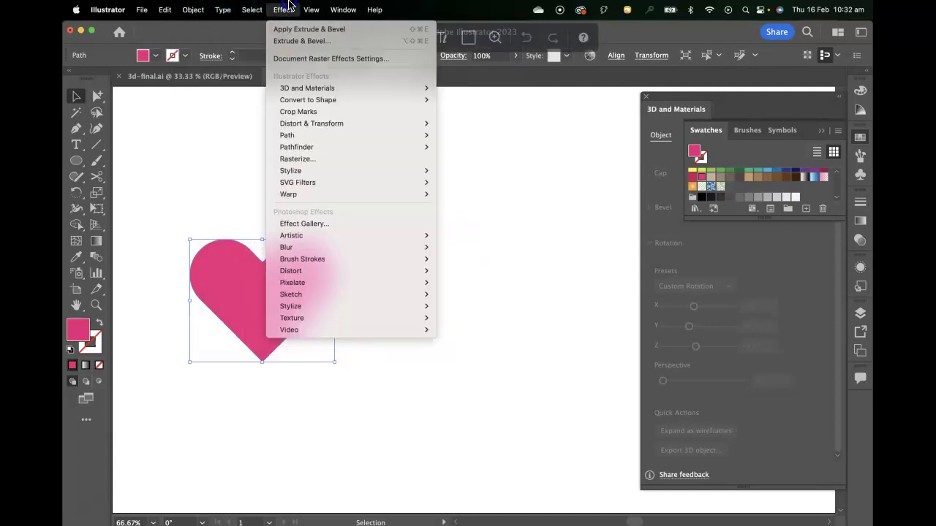
pyautogui.moveTo(303, 88)
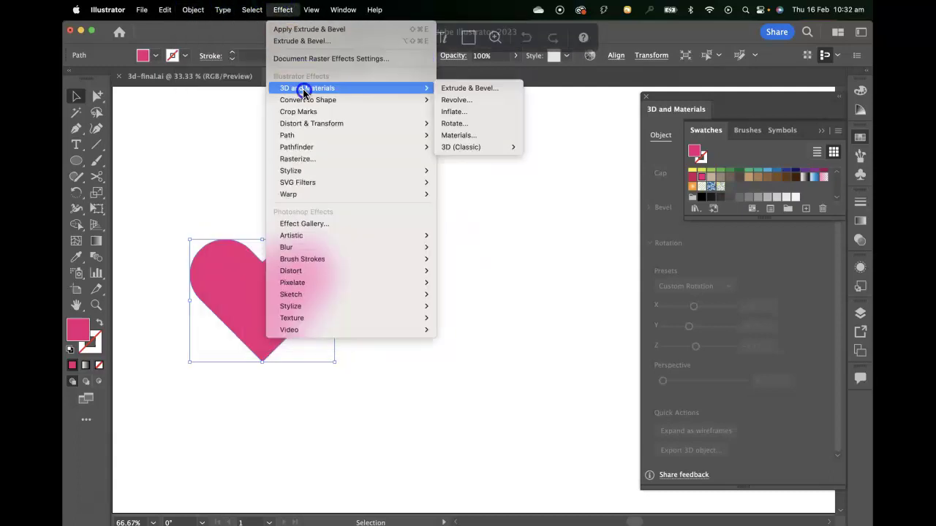
pyautogui.click(487, 114)
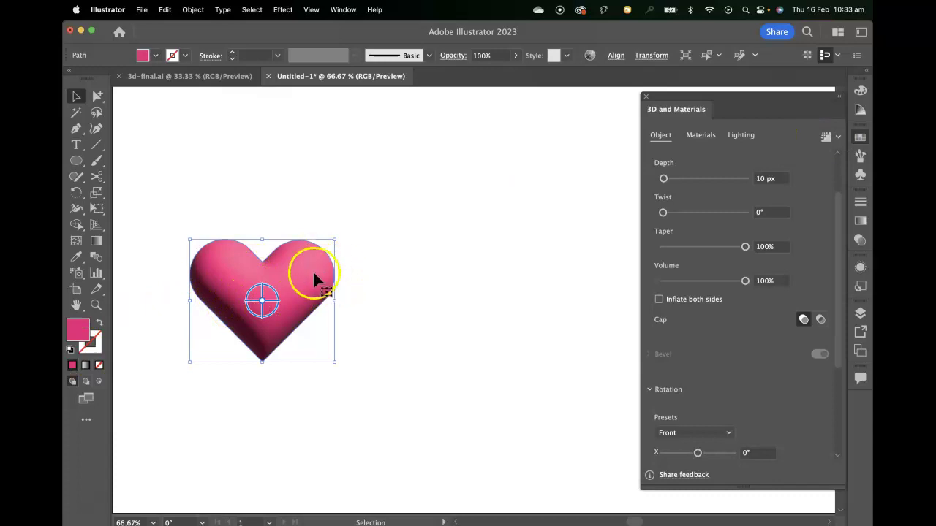
pyautogui.click(825, 138)
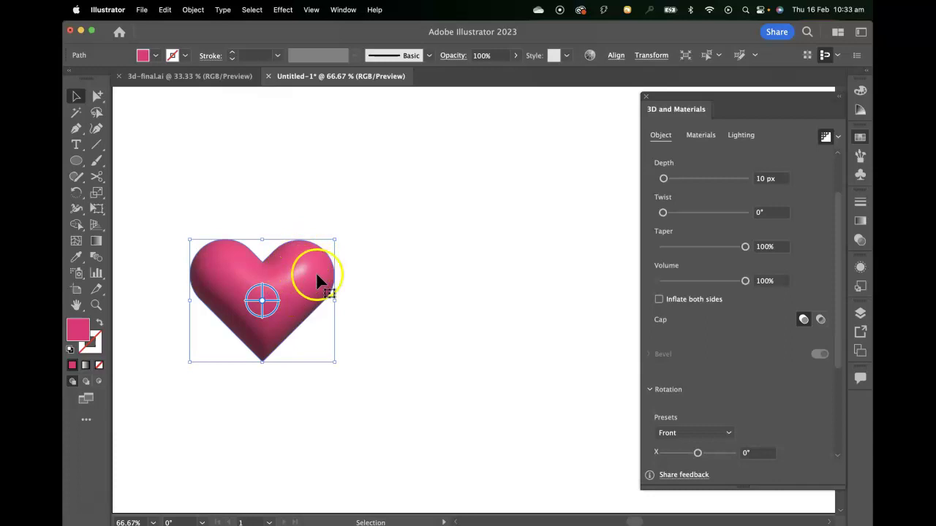
# Use the Off-Axis Front rotation preset, check Inflate both sides, and drag Depth to 0 px.
pyautogui.scroll(-2, 710, 388)
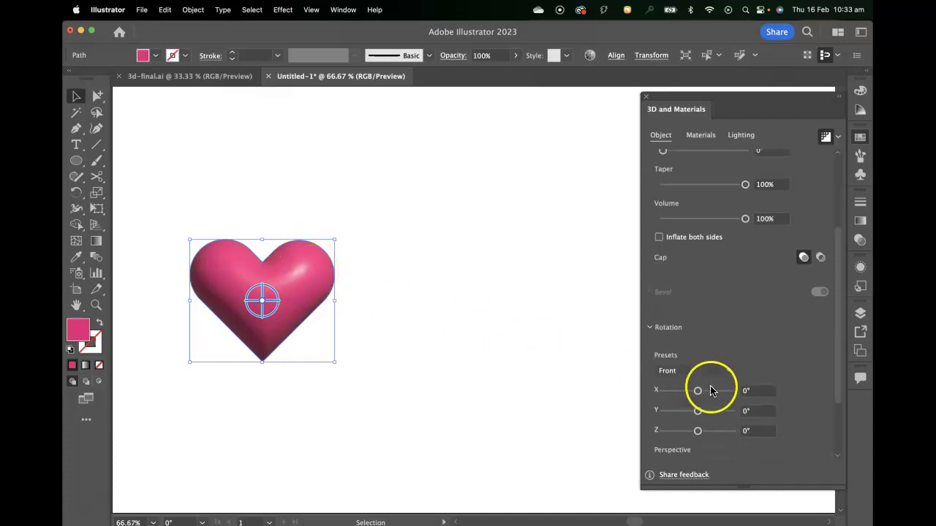
pyautogui.click(717, 373)
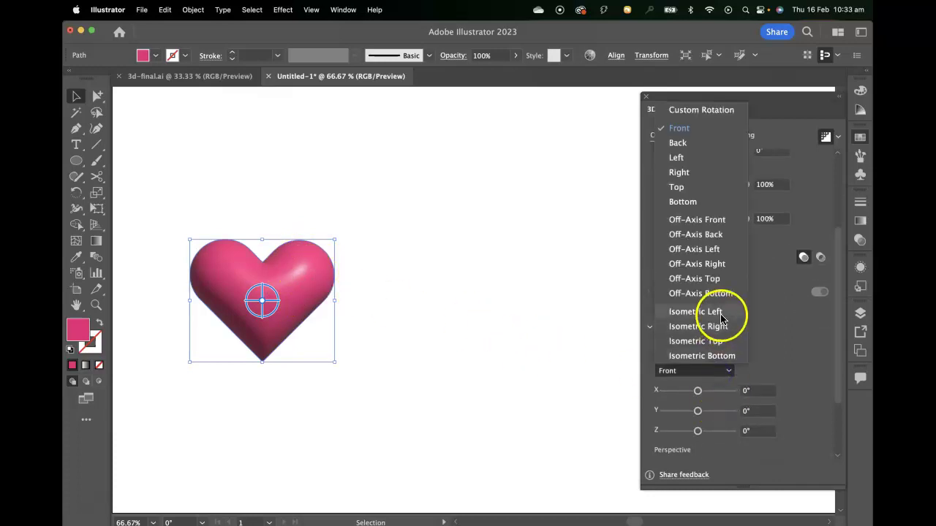
pyautogui.click(717, 221)
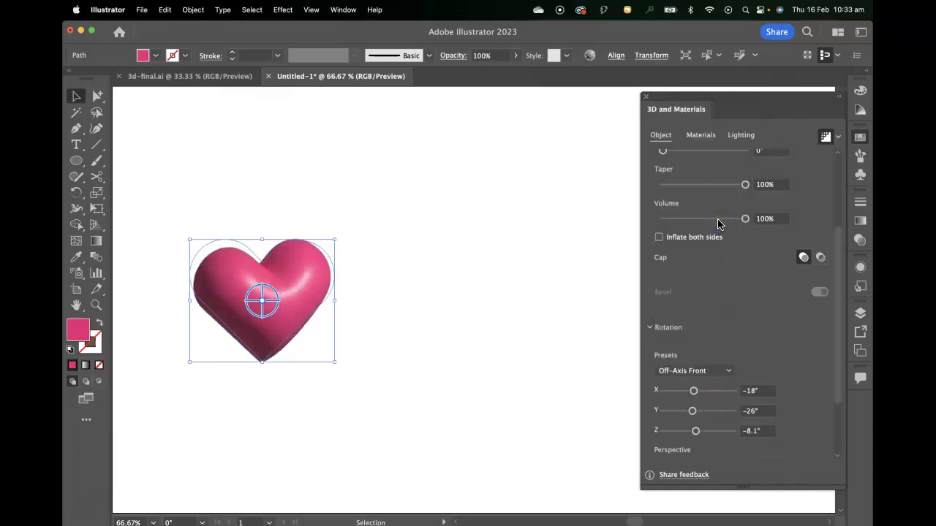
pyautogui.click(702, 373)
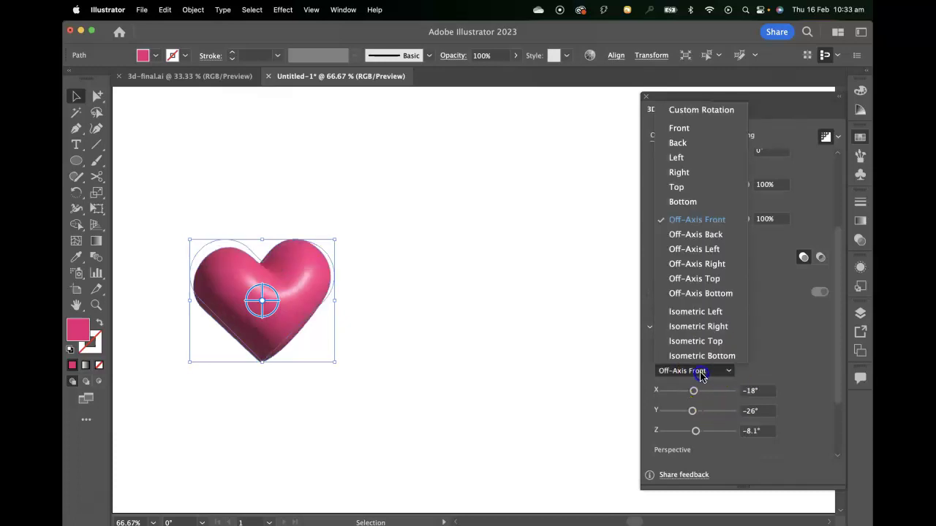
pyautogui.click(808, 222)
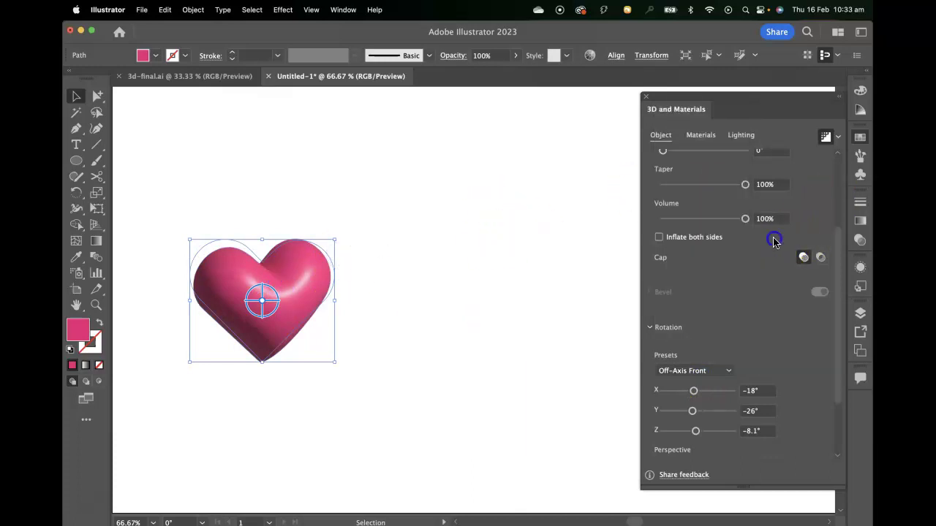
pyautogui.click(661, 239)
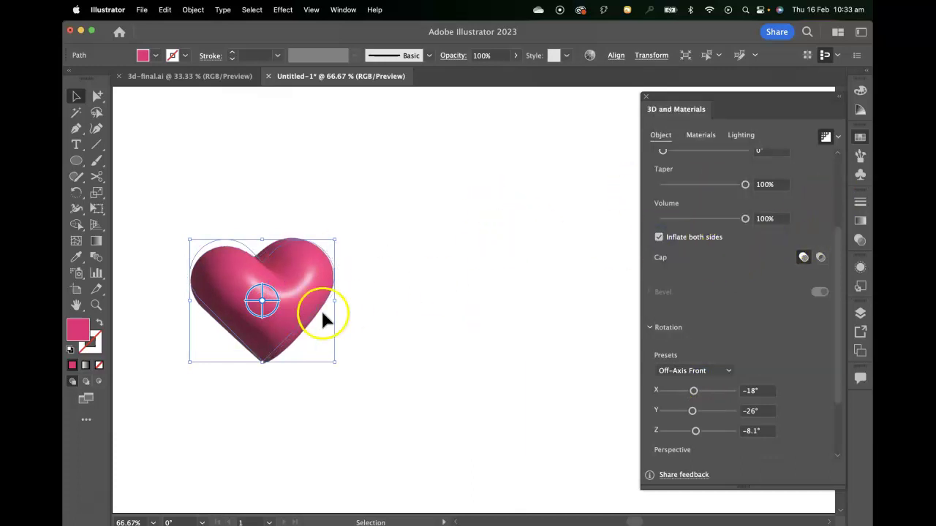
pyautogui.scroll(3, 736, 175)
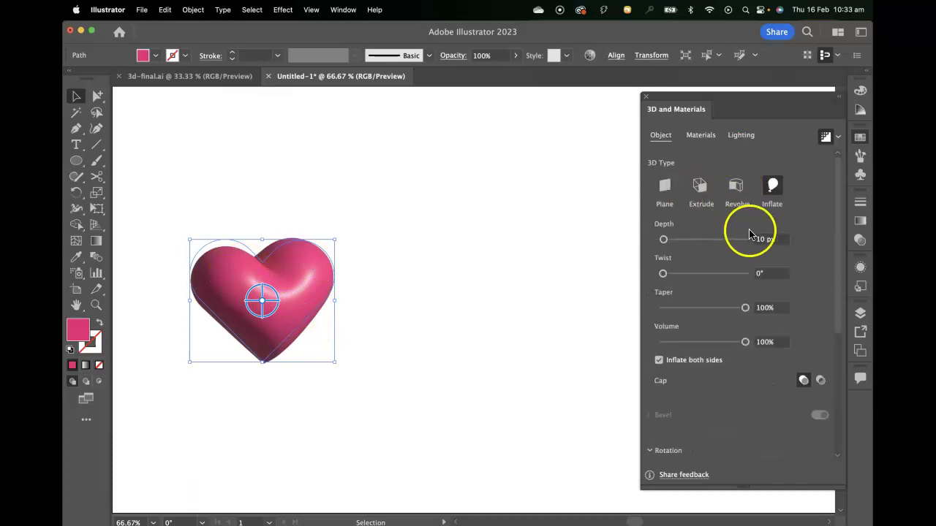
pyautogui.moveTo(724, 239); pyautogui.dragTo(647, 239)
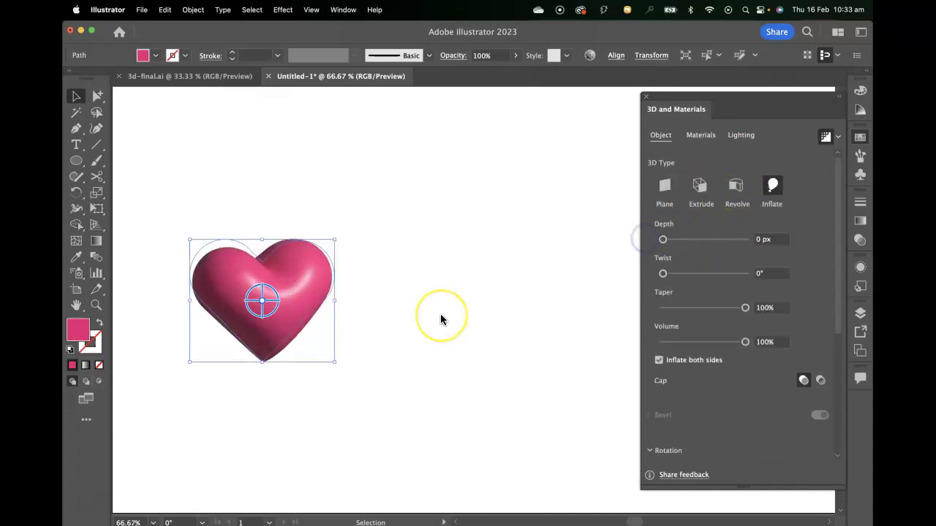
pyautogui.click(511, 307)
pyautogui.moveTo(330, 295); pyautogui.dragTo(370, 284)
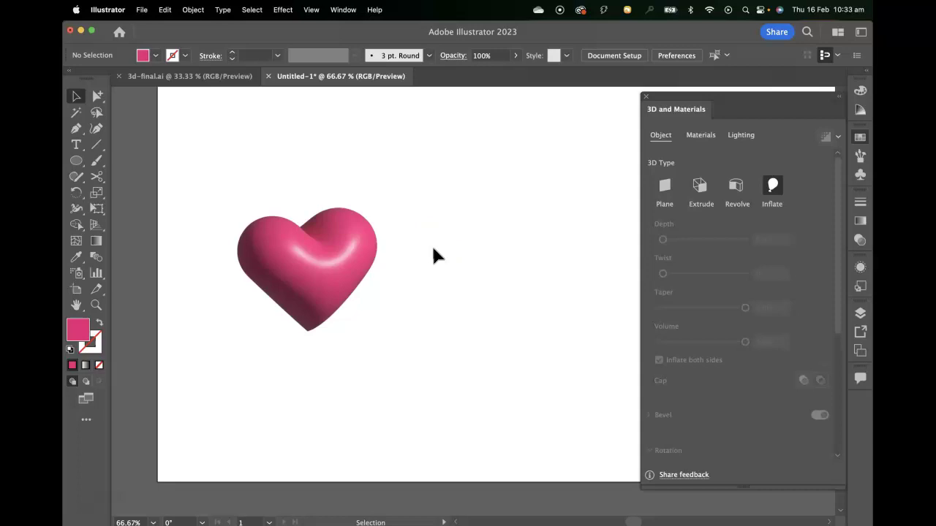
# Turn on heart shadows with light Softness 90%, Shadow Bounds 400% and Ambient Intensity 82%.
pyautogui.click(334, 257)
pyautogui.click(753, 136)
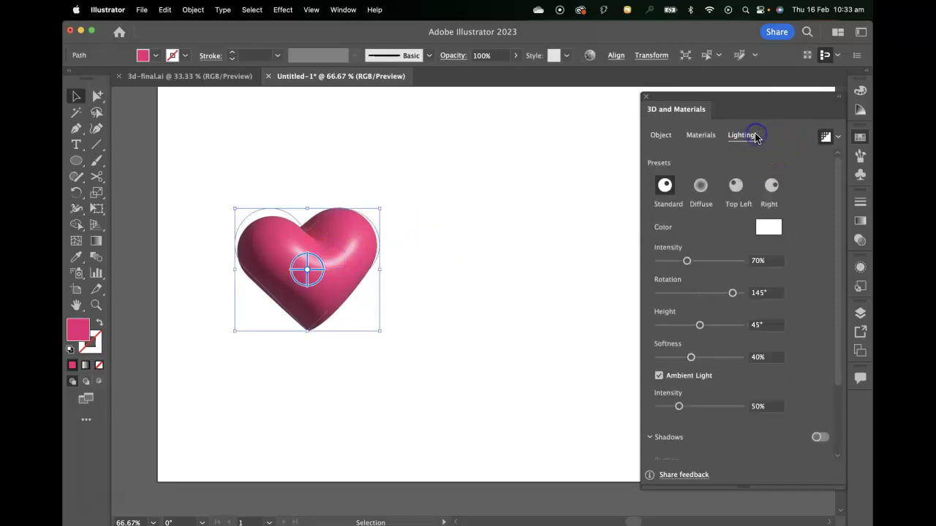
pyautogui.scroll(-2, 801, 301)
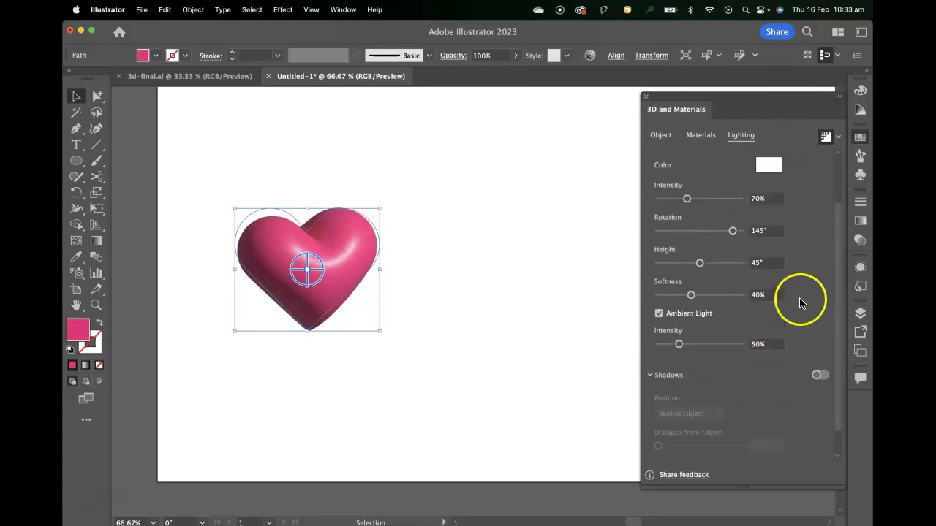
pyautogui.click(819, 348)
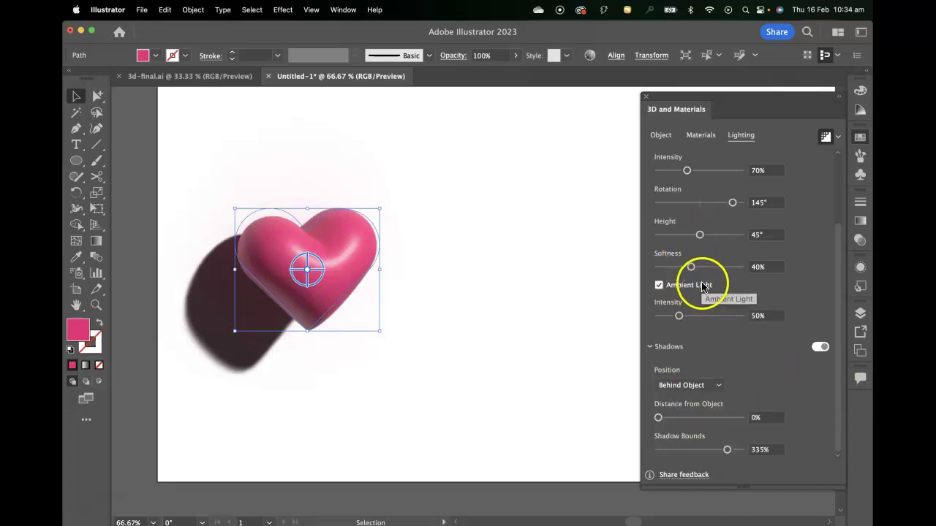
pyautogui.moveTo(691, 267); pyautogui.dragTo(734, 269)
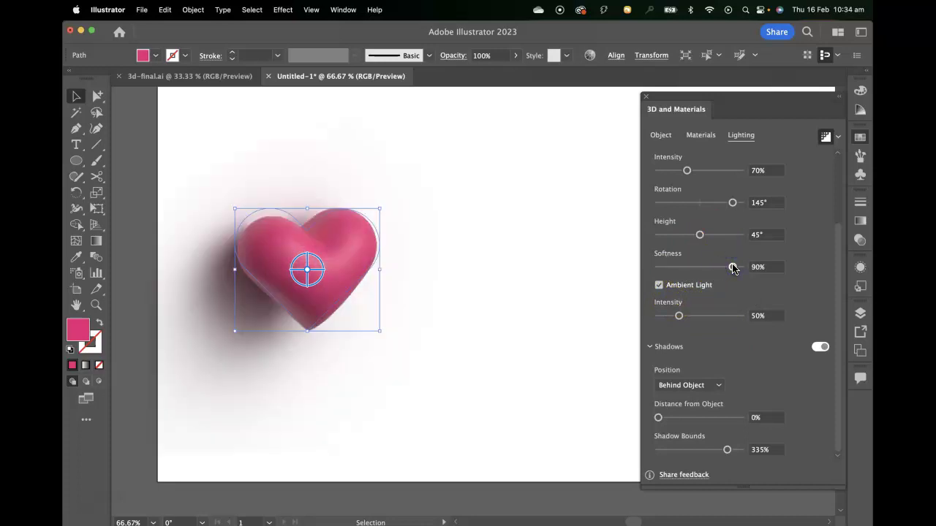
pyautogui.moveTo(726, 448); pyautogui.dragTo(774, 455)
pyautogui.click(844, 455)
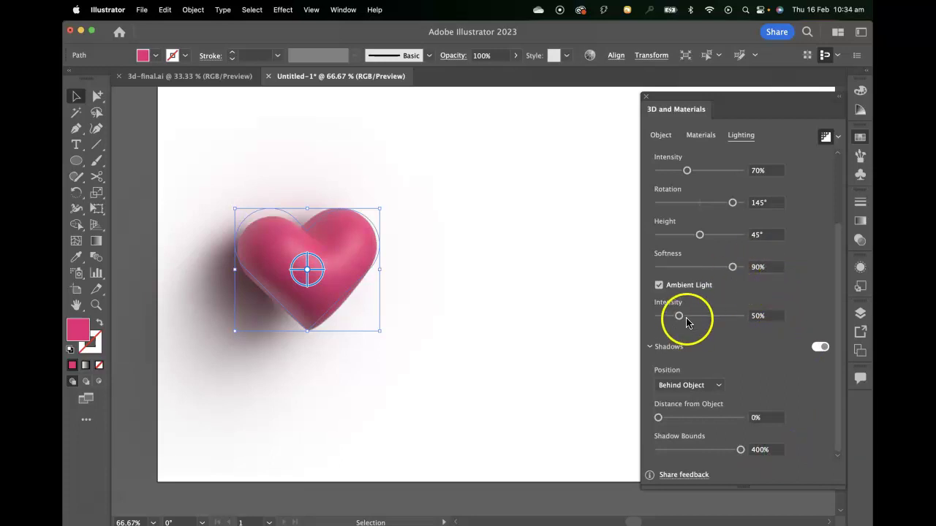
pyautogui.moveTo(685, 320); pyautogui.dragTo(693, 321)
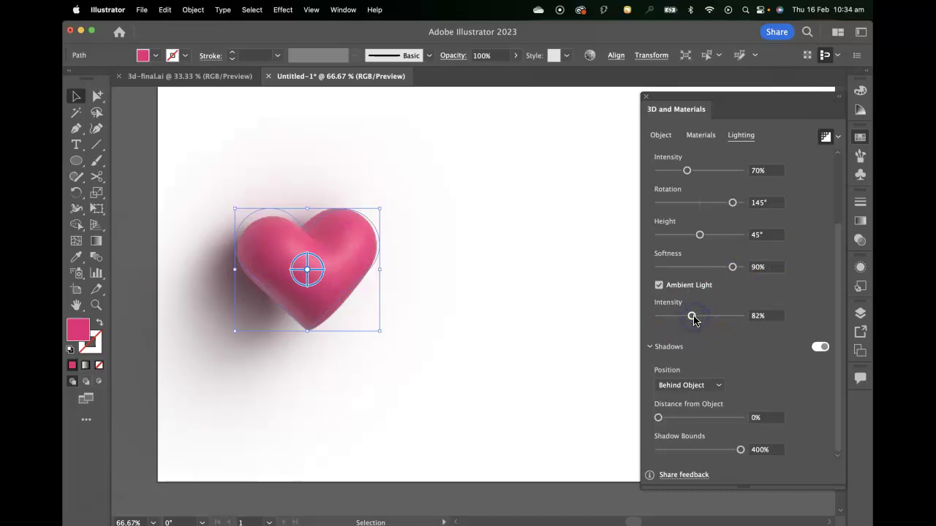
pyautogui.click(536, 436)
# Scale the 3D heart down to about 196 by 166 px.
pyautogui.click(342, 315)
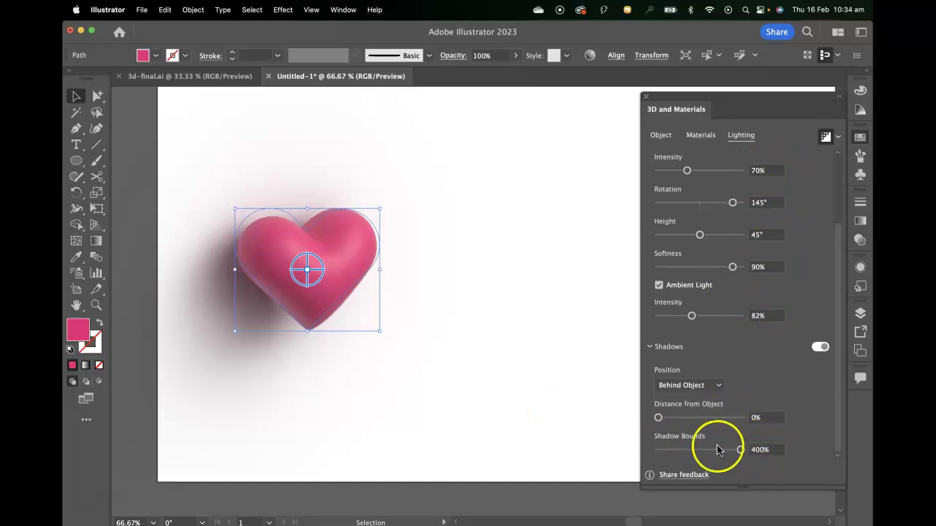
pyautogui.click(467, 352)
pyautogui.moveTo(496, 330); pyautogui.dragTo(435, 334)
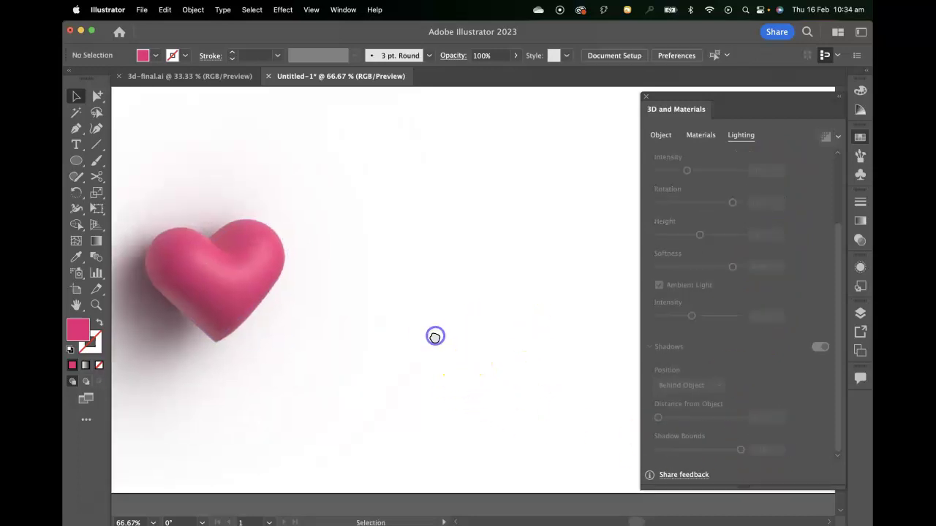
pyautogui.press('super+minus')
pyautogui.press('super+minus')
pyautogui.click(374, 313)
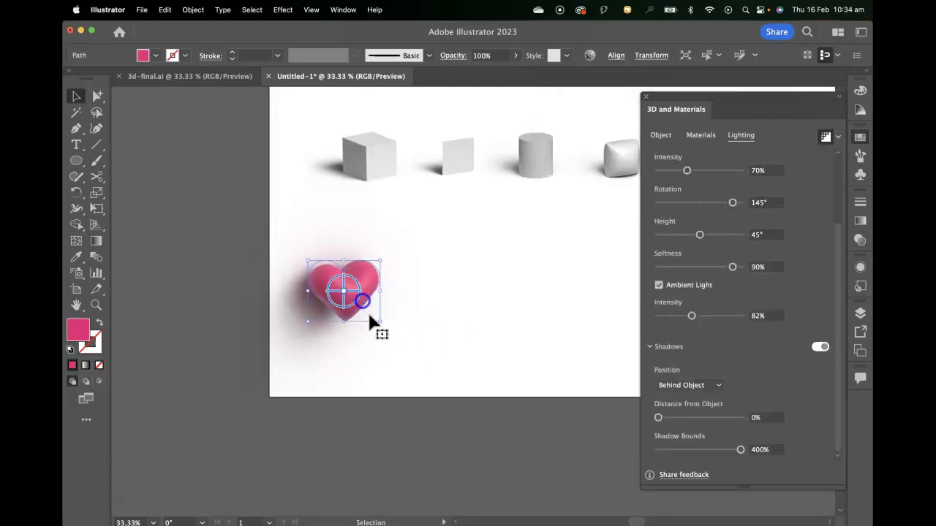
pyautogui.moveTo(380, 319); pyautogui.dragTo(401, 329)
pyautogui.click(462, 300)
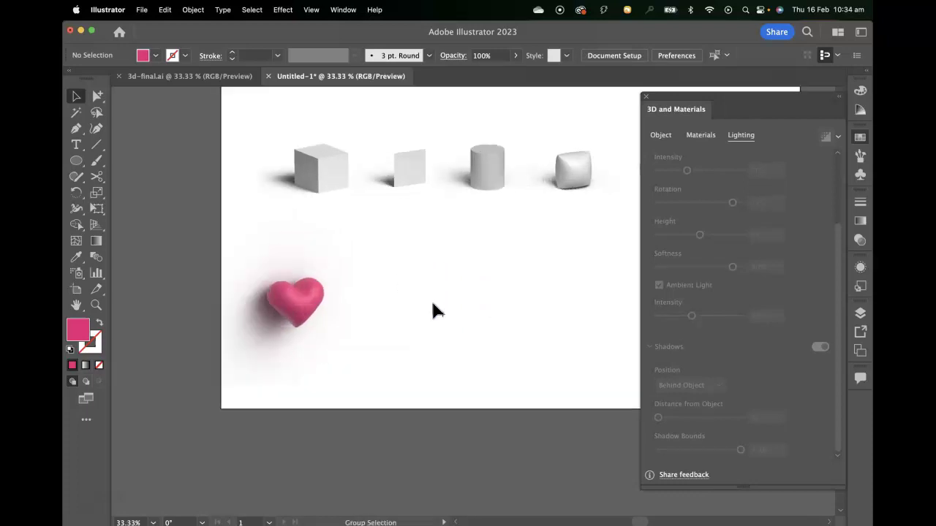
# Draw a tall thin pink rectangle and round its top corners with Direct Selection.
pyautogui.press('super+equal')
pyautogui.press('super+equal')
pyautogui.moveTo(424, 310); pyautogui.dragTo(343, 287)
pyautogui.press('super+equal')
pyautogui.click(76, 160)
pyautogui.click(120, 158)
pyautogui.moveTo(334, 248); pyautogui.dragTo(352, 334)
pyautogui.press('super+equal')
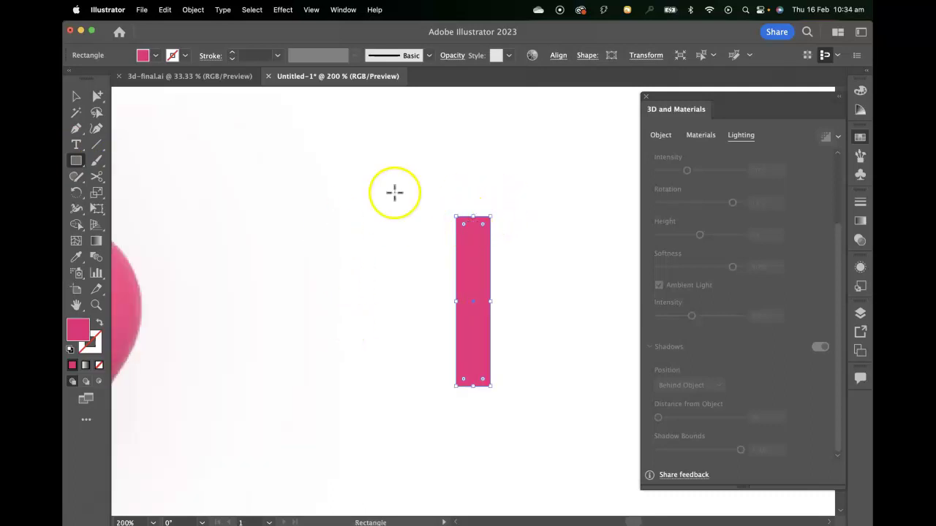
pyautogui.moveTo(96, 94); pyautogui.dragTo(150, 98)
pyautogui.click(508, 192)
pyautogui.click(465, 225)
pyautogui.click(558, 229)
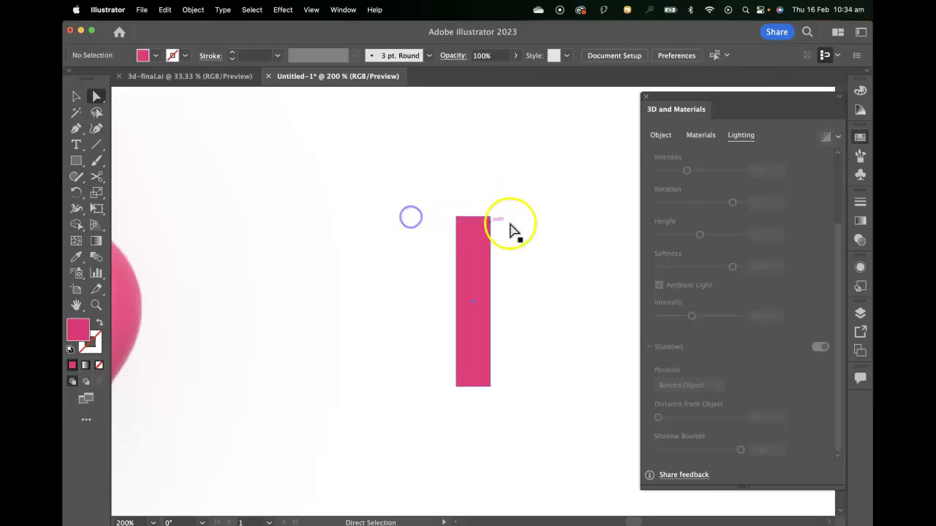
pyautogui.moveTo(545, 209); pyautogui.dragTo(497, 268)
pyautogui.click(76, 96)
pyautogui.click(519, 251)
# Duplicate the bar 28 px right into four bars and distribute their spacing evenly.
pyautogui.hscroll(5, 439, 264)
pyautogui.moveTo(333, 272); pyautogui.dragTo(368, 284)
pyautogui.press('super+d')
pyautogui.press('super+d')
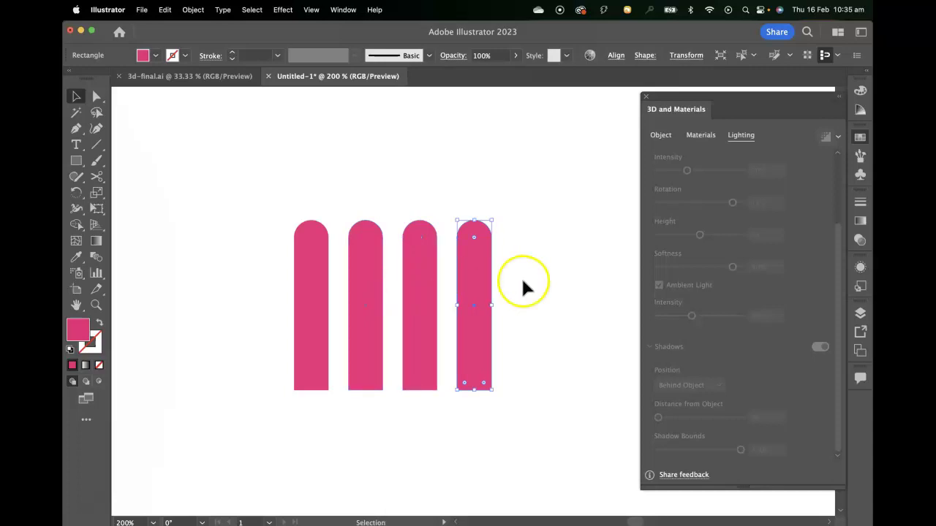
pyautogui.moveTo(471, 289); pyautogui.dragTo(454, 289)
pyautogui.moveTo(263, 354); pyautogui.dragTo(480, 268)
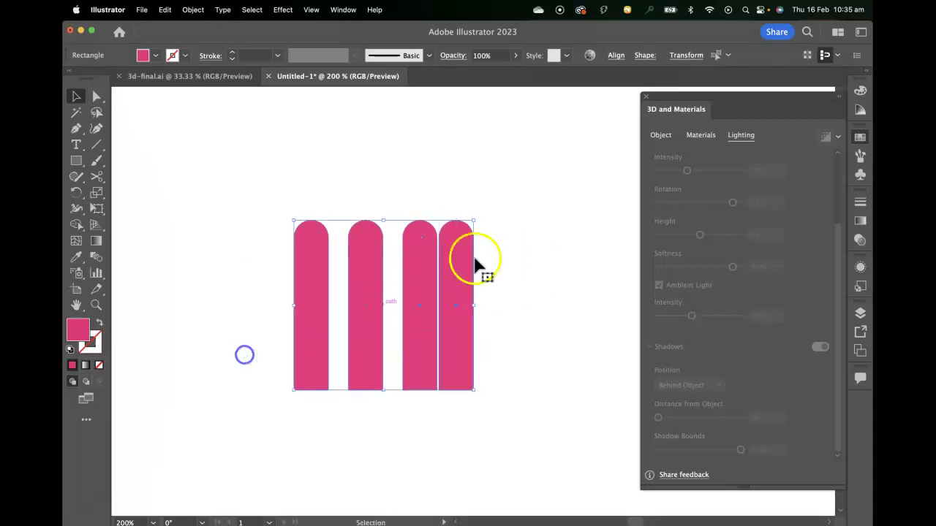
pyautogui.click(618, 57)
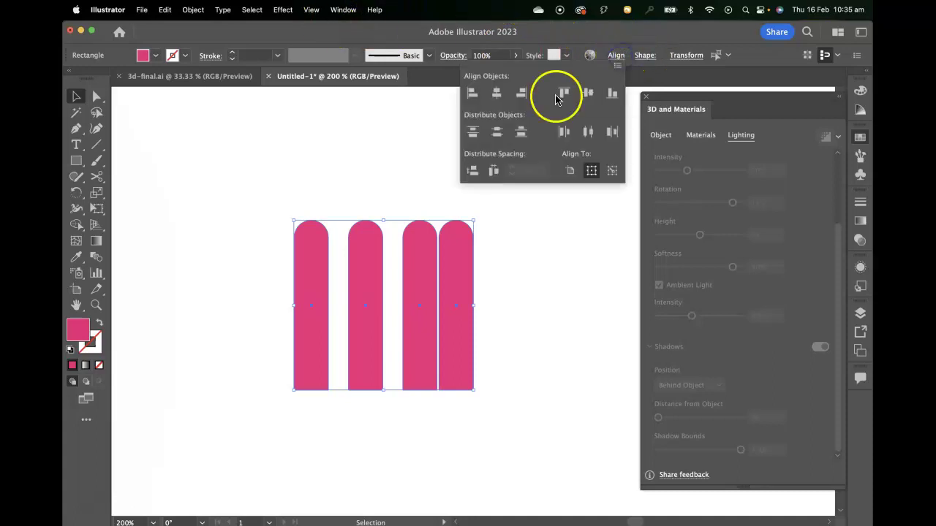
pyautogui.click(493, 171)
pyautogui.click(535, 242)
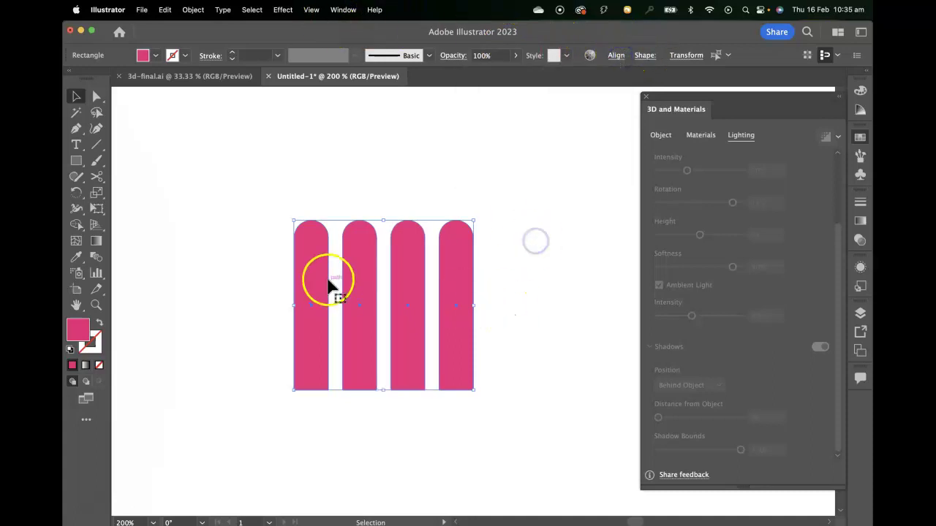
pyautogui.click(555, 201)
# Stagger the bars' heights: raise the third and second, lower the first.
pyautogui.moveTo(417, 269); pyautogui.dragTo(417, 249)
pyautogui.moveTo(366, 281); pyautogui.dragTo(367, 272)
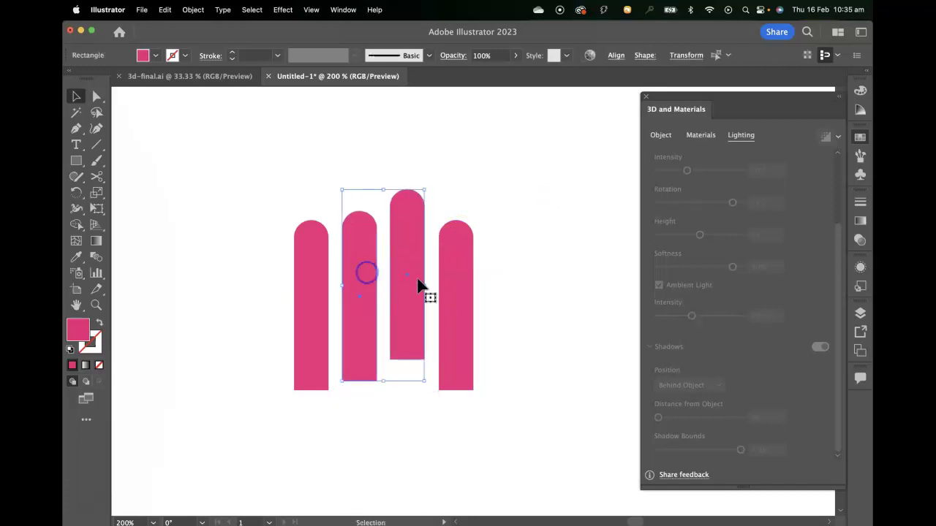
pyautogui.click(452, 285)
pyautogui.moveTo(303, 295); pyautogui.dragTo(301, 306)
pyautogui.click(564, 286)
pyautogui.moveTo(495, 333); pyautogui.dragTo(524, 230)
# Copy and paste the fourth bar as a tilted thumb at the lower right.
pyautogui.click(426, 186)
pyautogui.press('super+c')
pyautogui.press('super+v')
pyautogui.moveTo(476, 265); pyautogui.dragTo(483, 255)
pyautogui.click(583, 234)
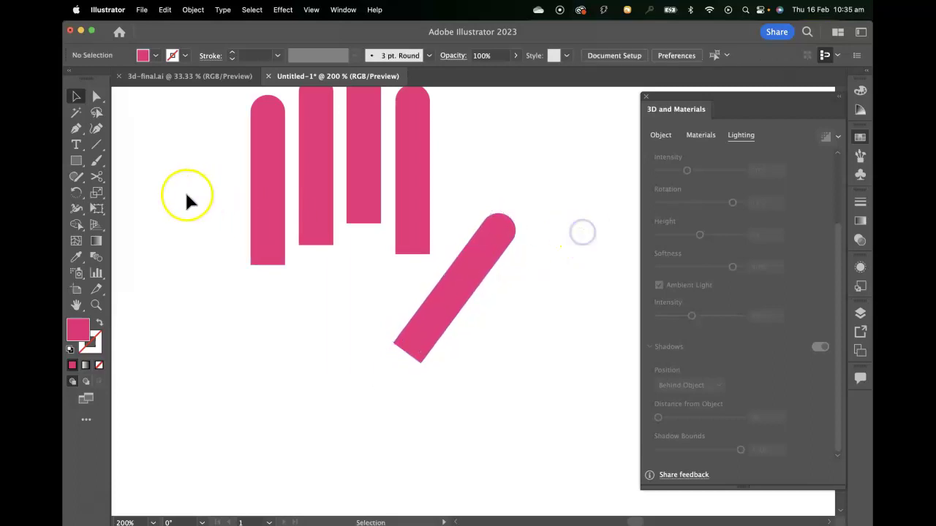
# Draw a large rectangle beneath the fingers as the palm.
pyautogui.click(77, 162)
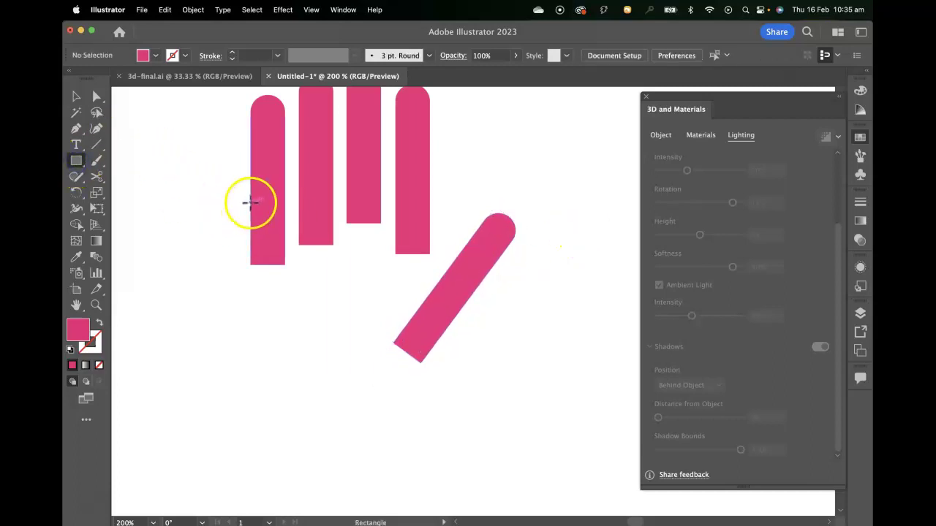
pyautogui.moveTo(251, 203); pyautogui.dragTo(430, 382)
pyautogui.click(76, 96)
pyautogui.click(150, 136)
pyautogui.scroll(4, 324, 187)
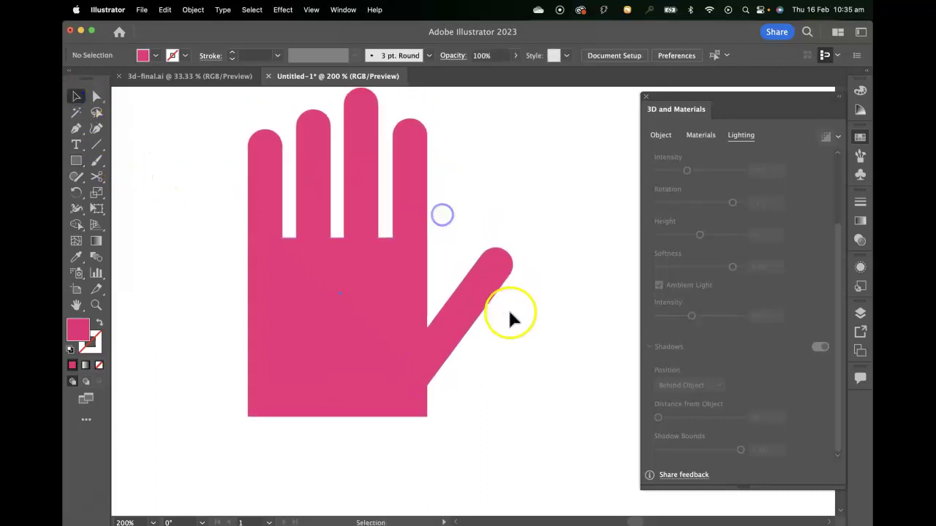
# Nudge the thumb against the palm and merge fingers, palm and thumb with Shape Builder.
pyautogui.moveTo(458, 325); pyautogui.dragTo(436, 314)
pyautogui.click(506, 343)
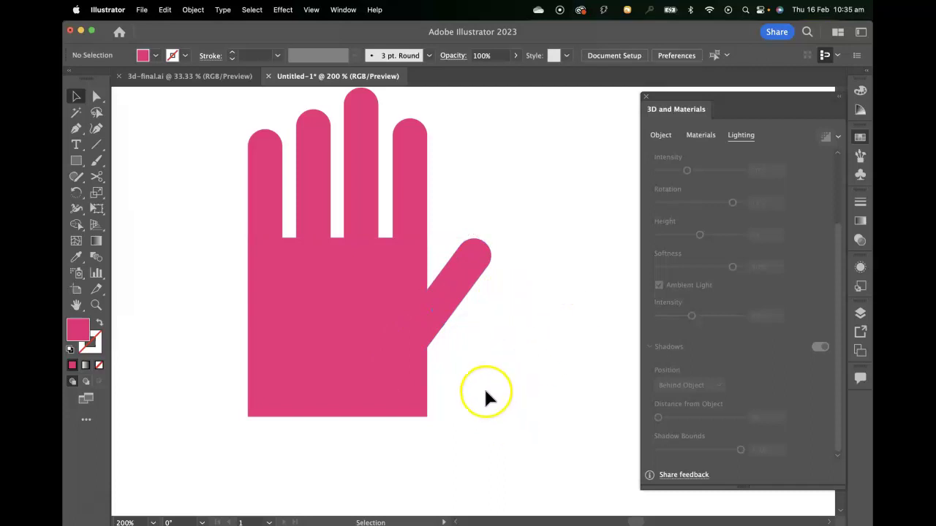
pyautogui.click(338, 300)
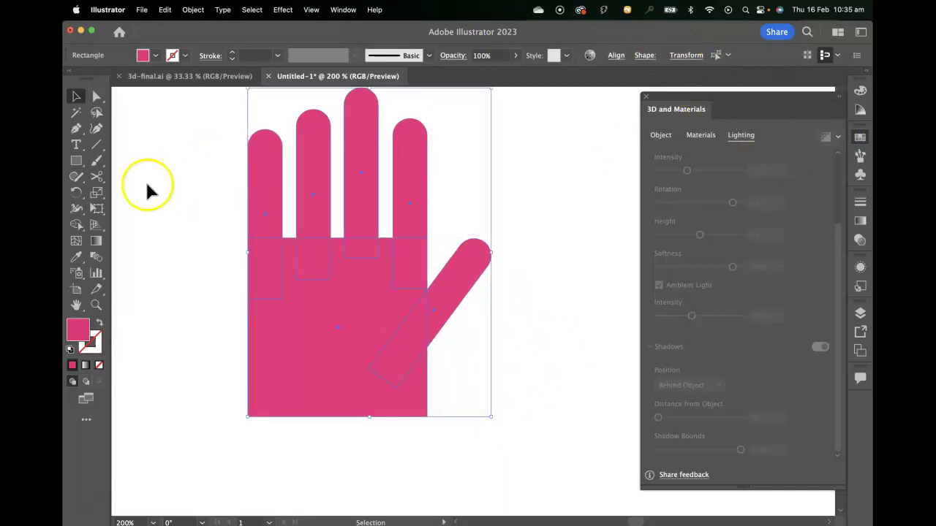
pyautogui.click(76, 227)
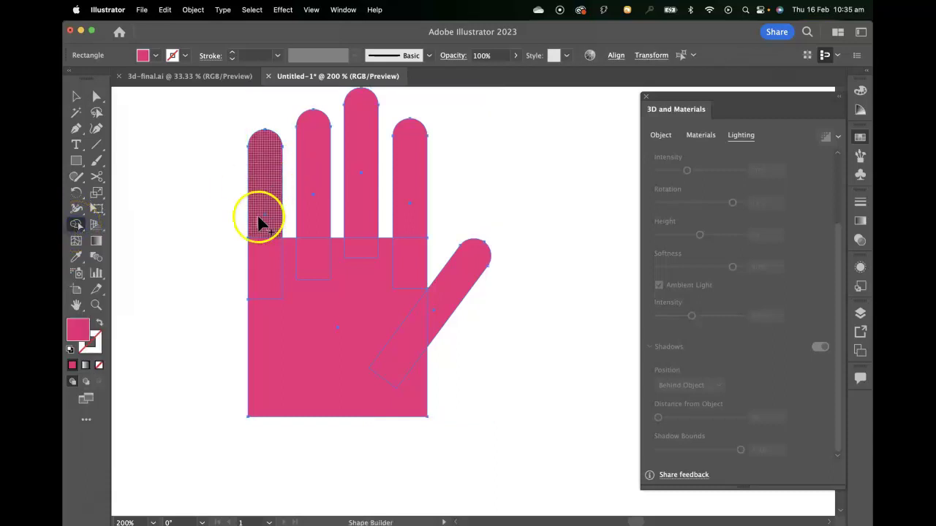
pyautogui.moveTo(260, 222)
pyautogui.mouseDown()
pyautogui.moveTo(261, 277)
pyautogui.moveTo(281, 316)
pyautogui.moveTo(313, 320)
pyautogui.moveTo(308, 198)
pyautogui.moveTo(310, 270)
pyautogui.moveTo(360, 284)
pyautogui.moveTo(359, 224)
pyautogui.moveTo(367, 315)
pyautogui.moveTo(396, 315)
pyautogui.moveTo(408, 237)
pyautogui.moveTo(395, 356)
pyautogui.moveTo(447, 310)
pyautogui.mouseUp()
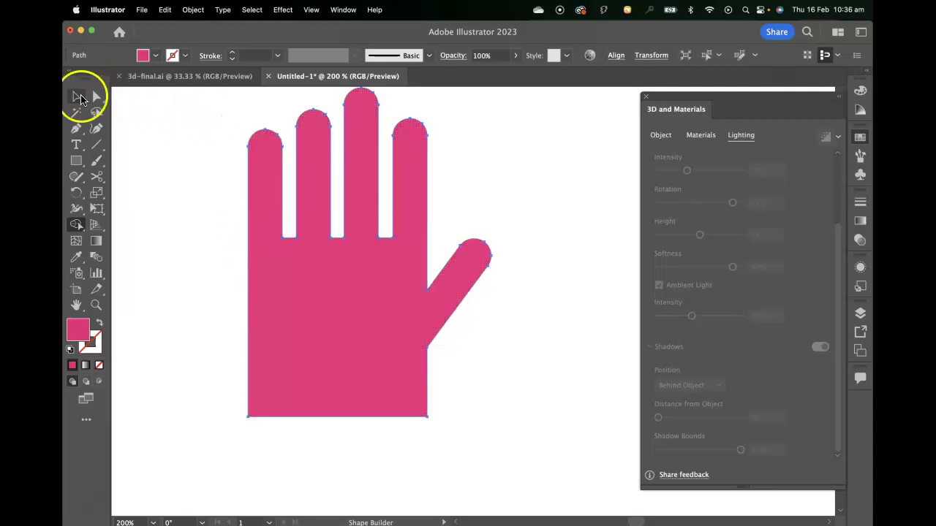
# In Outline view, round the bottom corners of the finger gaps with live corners.
pyautogui.click(96, 96)
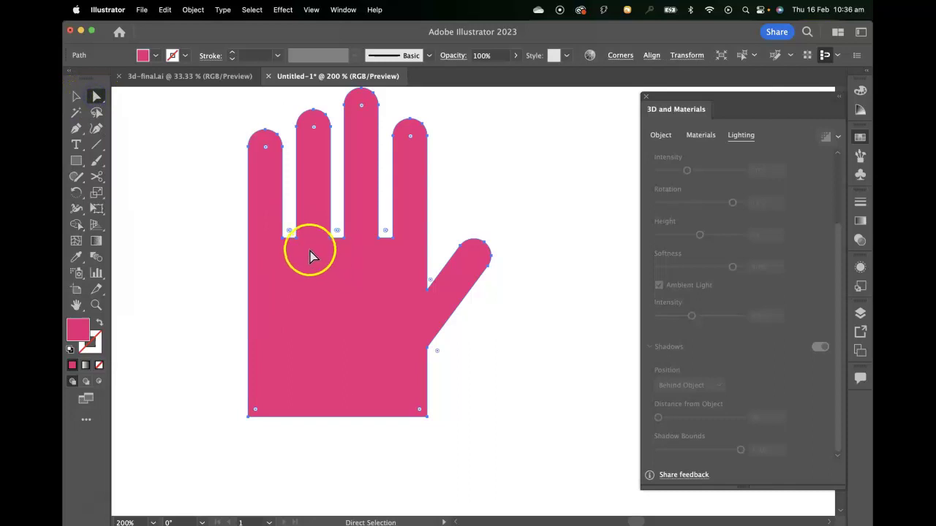
pyautogui.press('super+equal')
pyautogui.press('super+equal')
pyautogui.press('super+equal')
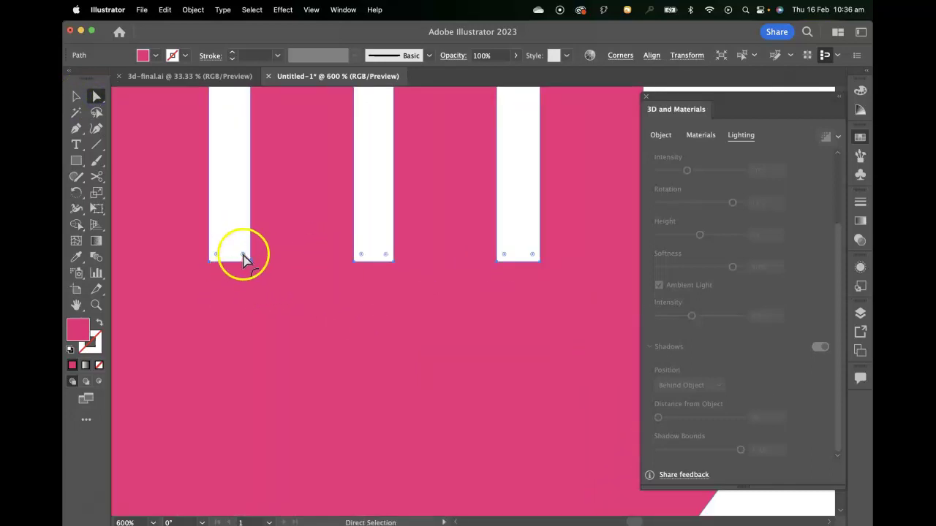
pyautogui.hscroll(3, 217, 269)
pyautogui.scroll(1, 217, 270)
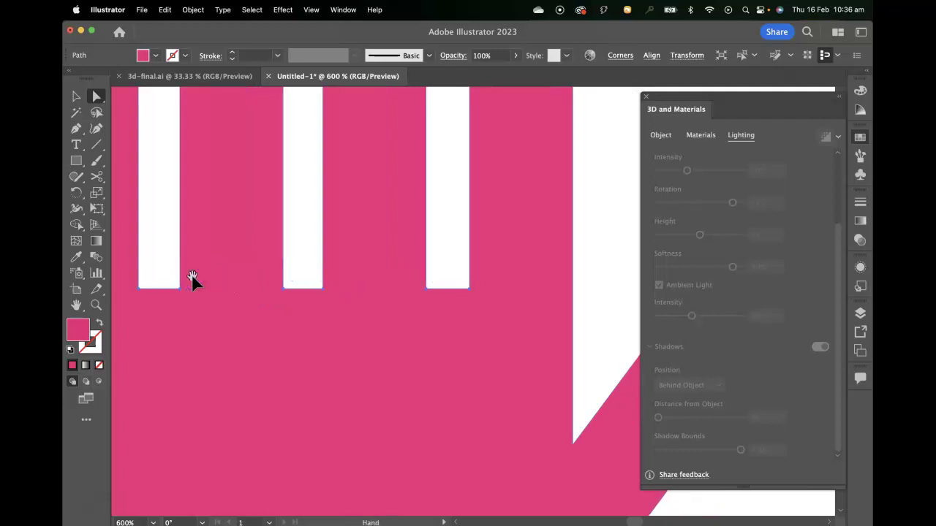
pyautogui.hscroll(-3, 192, 274)
pyautogui.scroll(-1, 192, 275)
pyautogui.press('super+y')
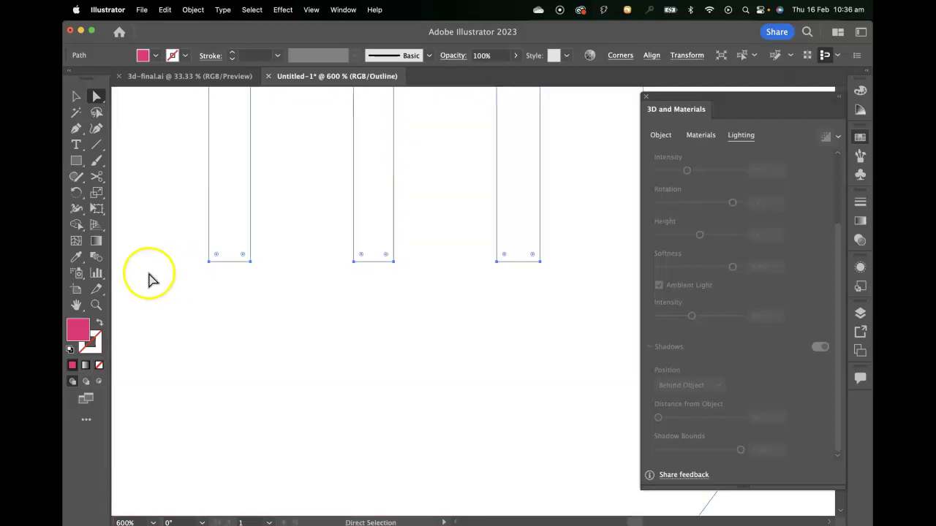
pyautogui.moveTo(189, 246); pyautogui.dragTo(600, 277)
pyautogui.moveTo(532, 253); pyautogui.dragTo(512, 196)
# Round the corner where the thumb meets the palm.
pyautogui.hscroll(5, 502, 327)
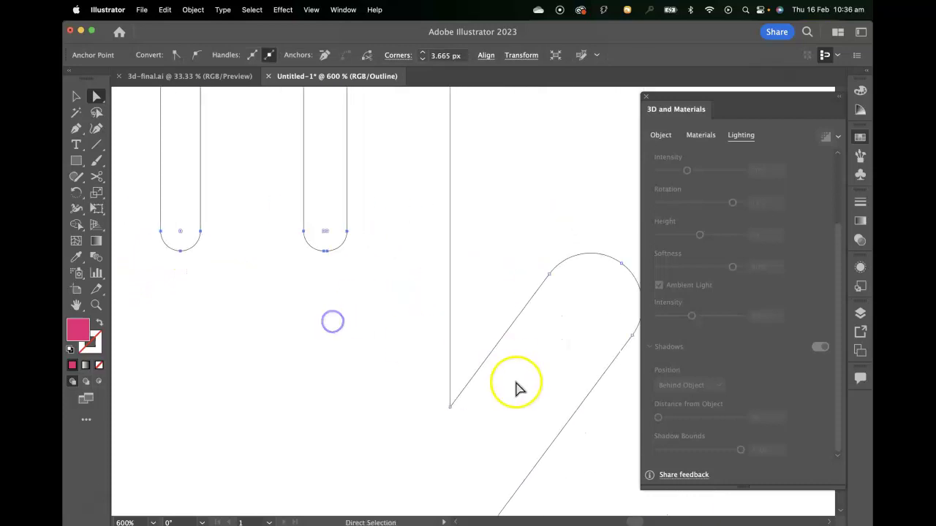
pyautogui.click(450, 407)
pyautogui.moveTo(455, 397); pyautogui.dragTo(476, 417)
pyautogui.scroll(-5, 468, 366)
pyautogui.moveTo(484, 323); pyautogui.dragTo(556, 378)
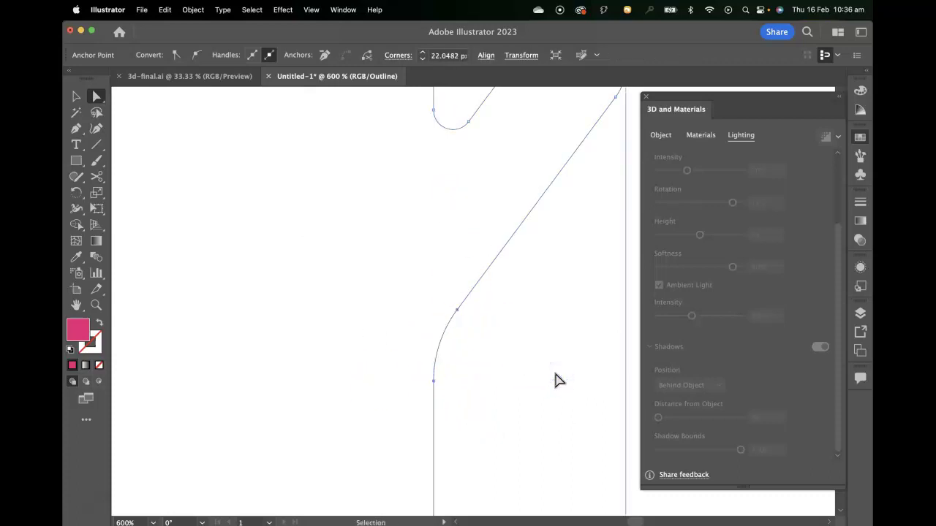
# Round the hand's bottom-left corner generously using its live-corner widget.
pyautogui.press('super+minus')
pyautogui.press('super+minus')
pyautogui.press('super+minus')
pyautogui.moveTo(419, 249); pyautogui.dragTo(378, 368)
pyautogui.click(207, 223)
pyautogui.click(76, 96)
pyautogui.click(205, 247)
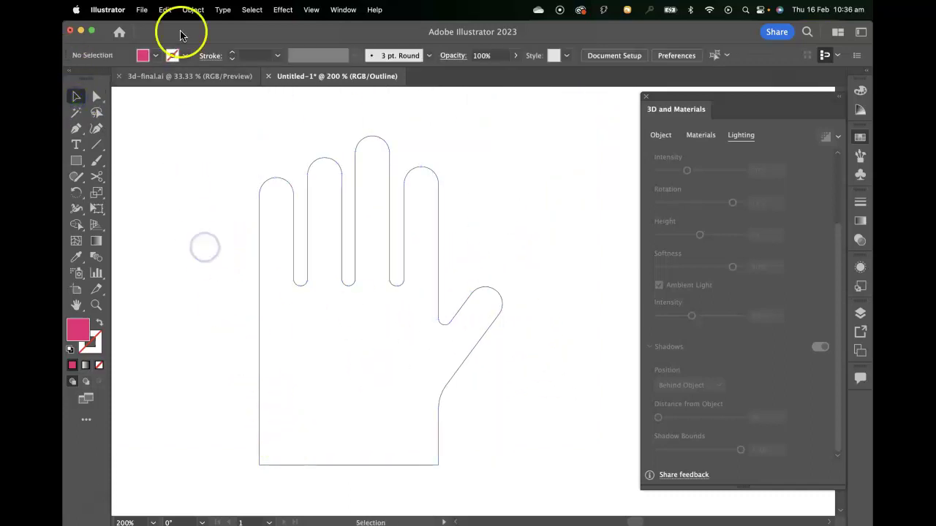
pyautogui.click(97, 95)
pyautogui.moveTo(242, 474); pyautogui.dragTo(523, 450)
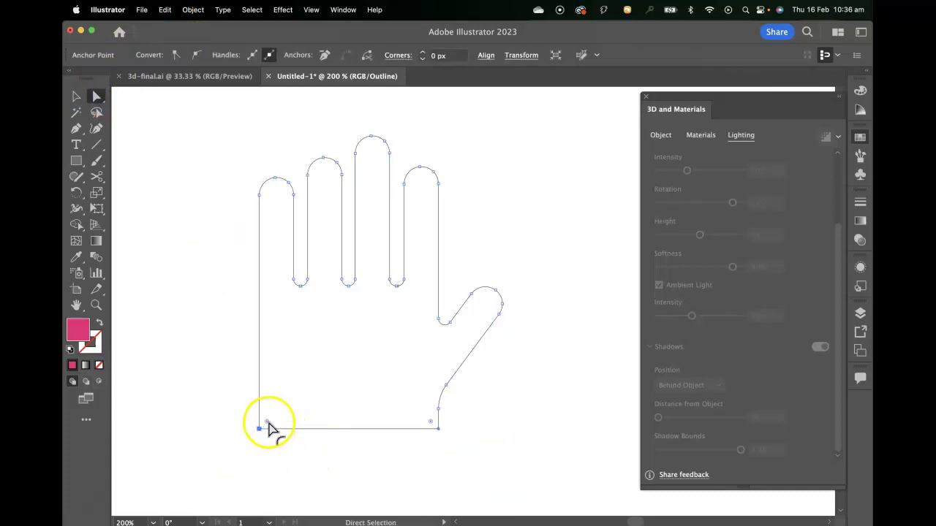
pyautogui.moveTo(281, 441); pyautogui.dragTo(183, 412)
pyautogui.moveTo(267, 424); pyautogui.dragTo(285, 292)
pyautogui.moveTo(462, 424); pyautogui.dragTo(397, 403)
# Round the hand's bottom-right corner further and check the result.
pyautogui.click(522, 426)
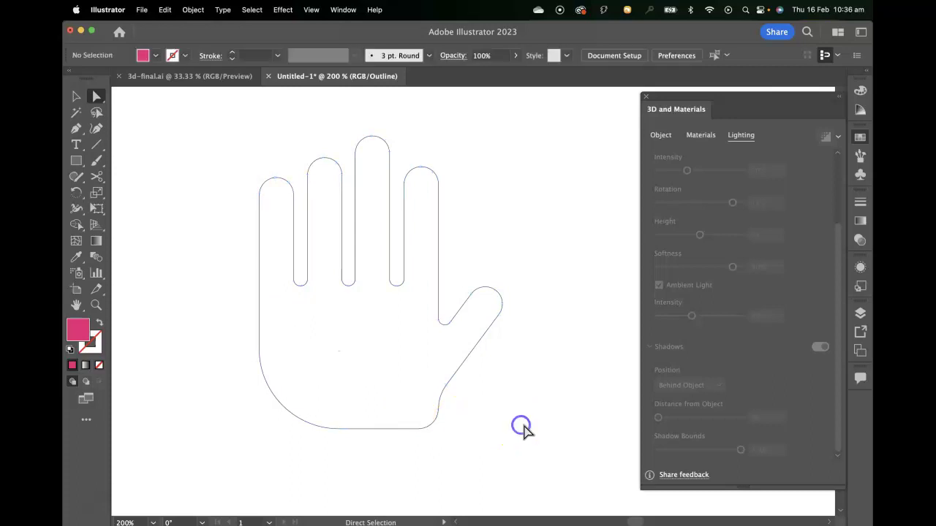
pyautogui.moveTo(480, 408); pyautogui.dragTo(339, 451)
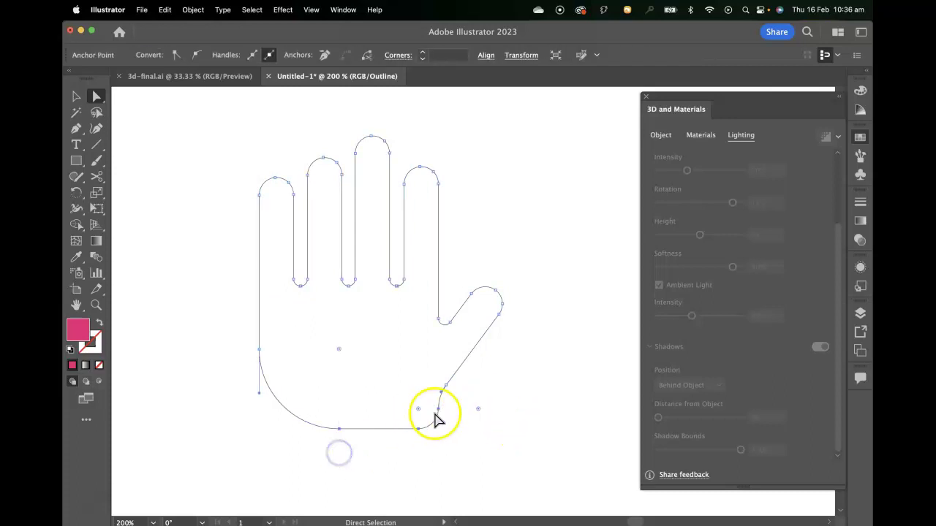
pyautogui.moveTo(420, 411); pyautogui.dragTo(411, 401)
pyautogui.click(462, 408)
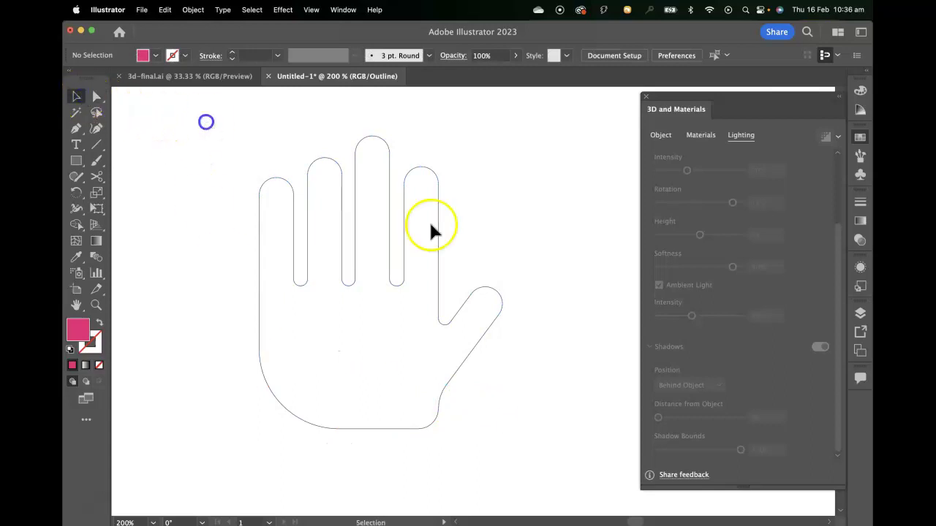
pyautogui.click(439, 411)
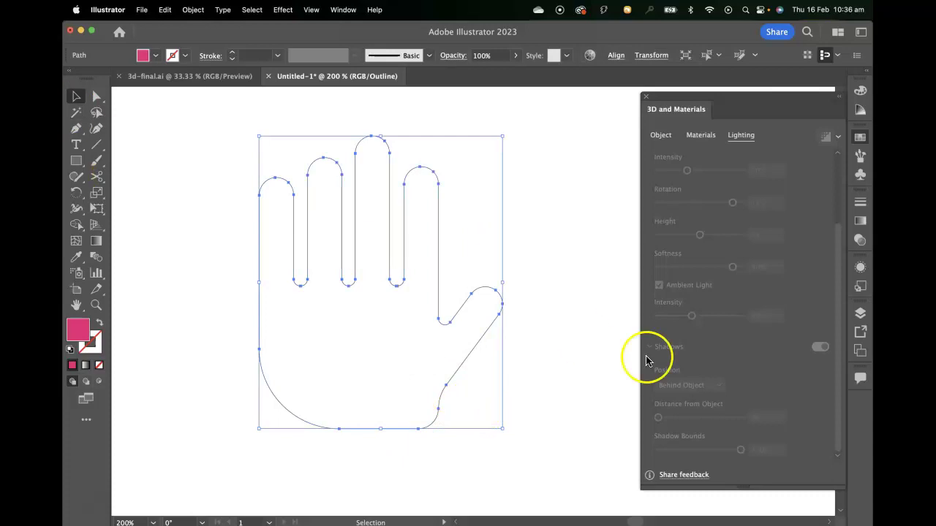
pyautogui.click(544, 273)
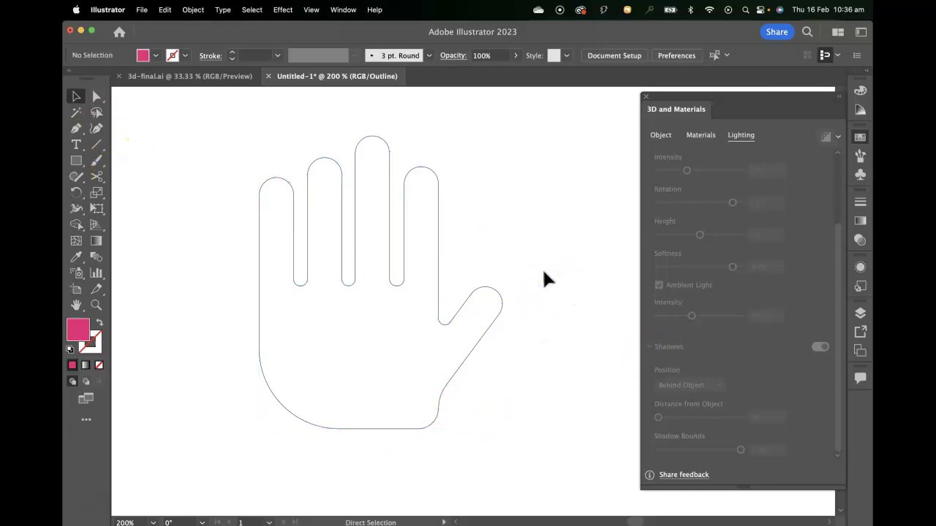
# Return to full-colour Preview at 100% and fill the hand light blue from Swatches.
pyautogui.press('super+y')
pyautogui.press('super+minus')
pyautogui.press('super+minus')
pyautogui.press('v')
pyautogui.click(403, 336)
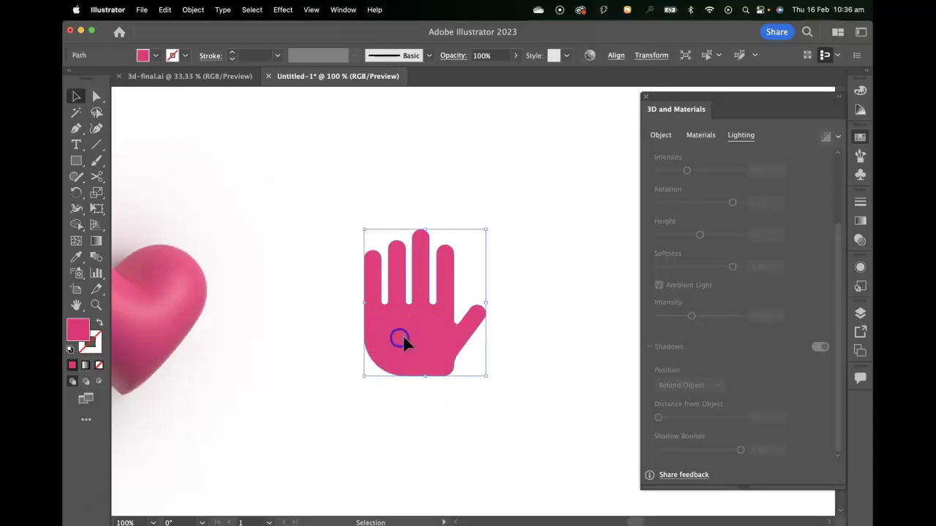
pyautogui.click(861, 137)
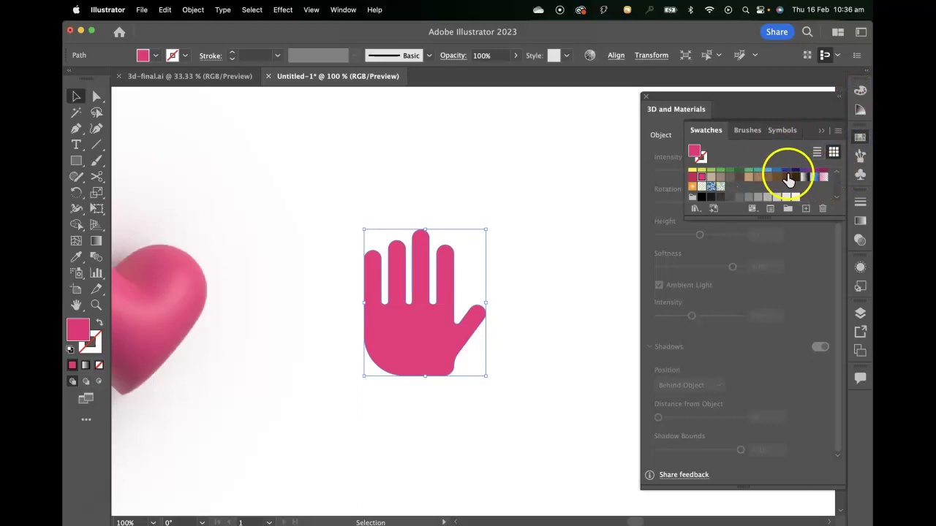
pyautogui.scroll(3, 769, 178)
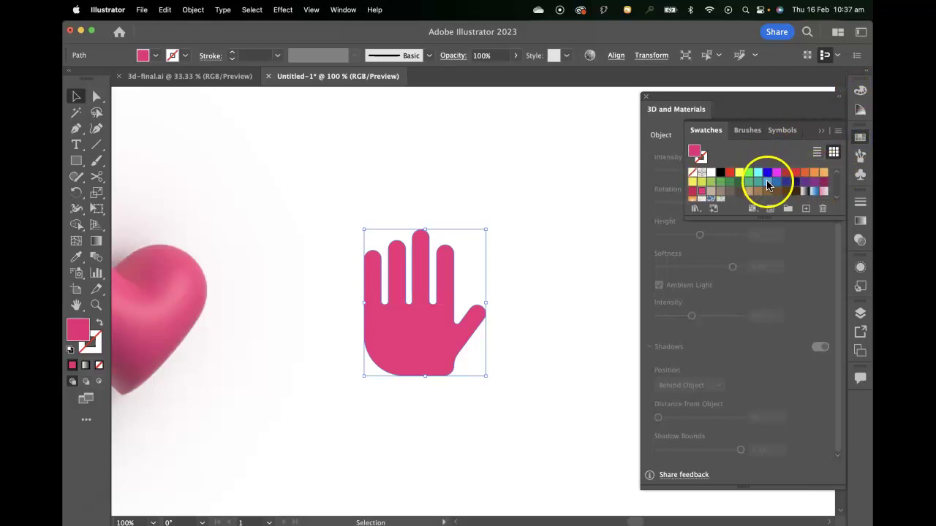
pyautogui.click(766, 182)
# Make the blue hand an inflated 3D object.
pyautogui.click(563, 239)
pyautogui.click(449, 321)
pyautogui.click(715, 100)
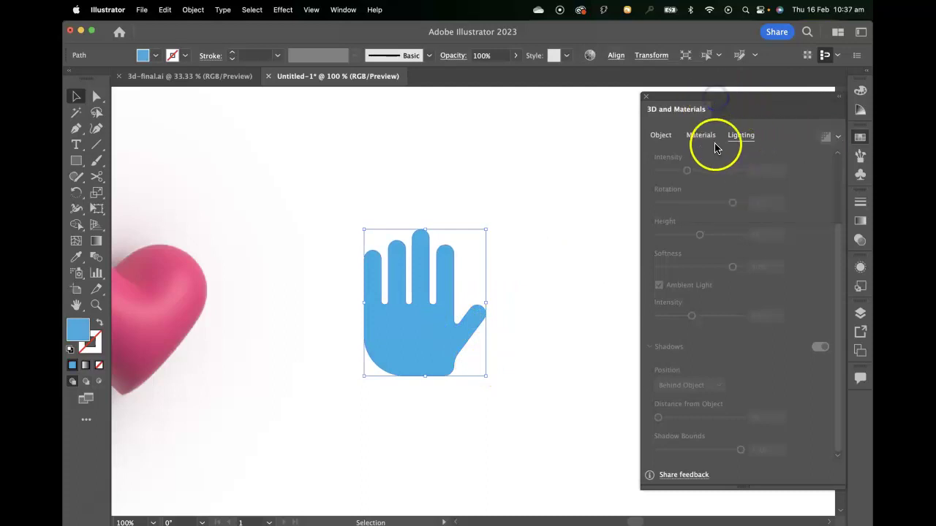
pyautogui.scroll(3, 717, 158)
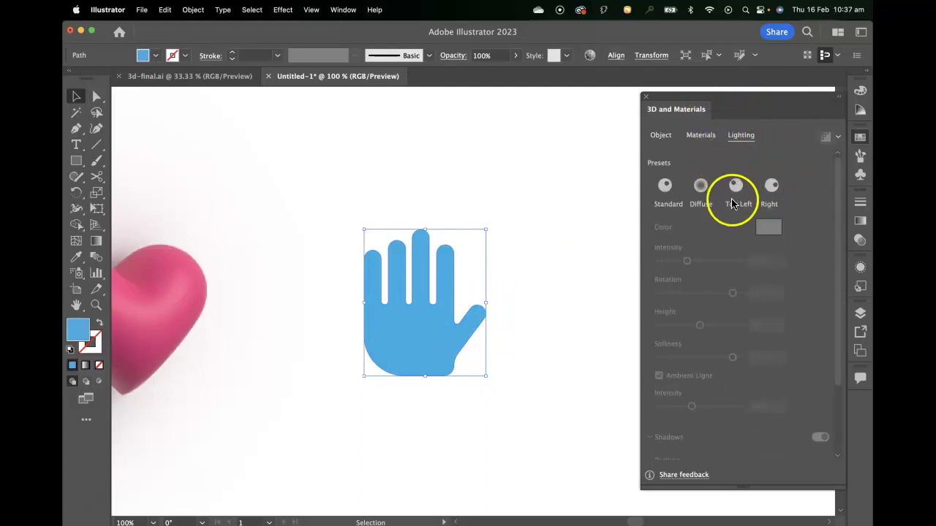
pyautogui.click(658, 138)
pyautogui.click(774, 187)
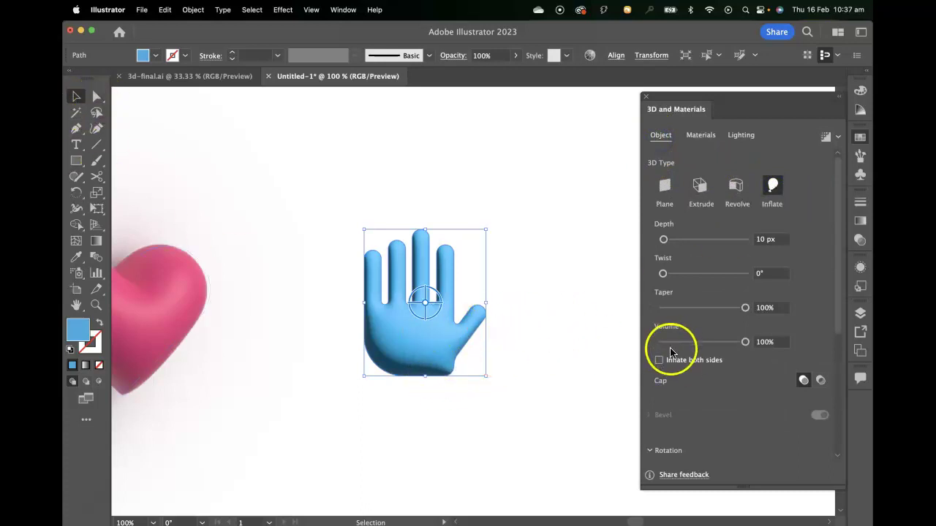
# Apply the Off-Axis Front rotation preset to the hand and tilt it slightly sideways.
pyautogui.scroll(-5, 687, 362)
pyautogui.click(716, 291)
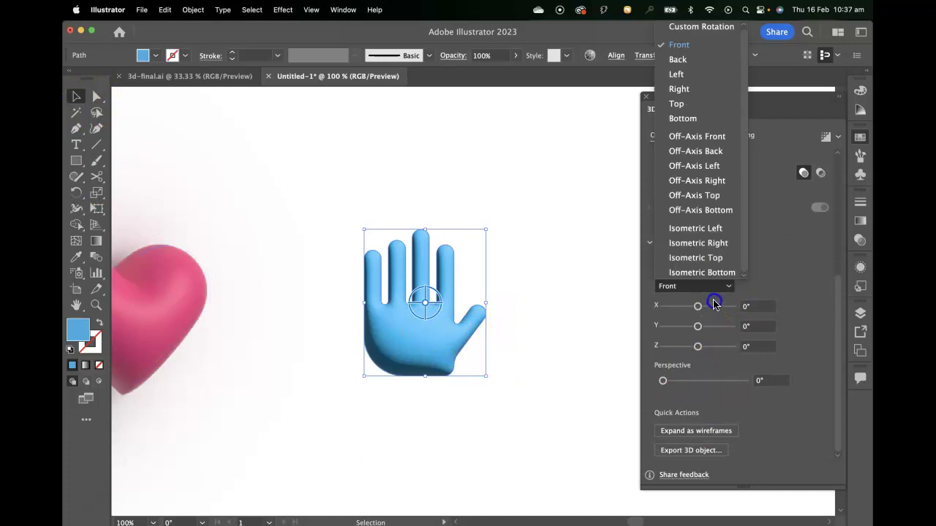
pyautogui.click(698, 136)
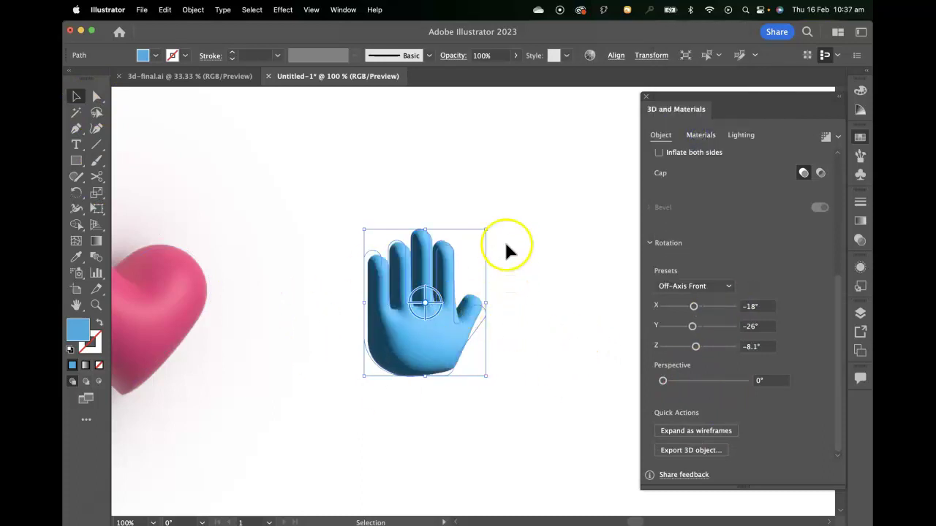
pyautogui.moveTo(437, 302); pyautogui.dragTo(418, 292)
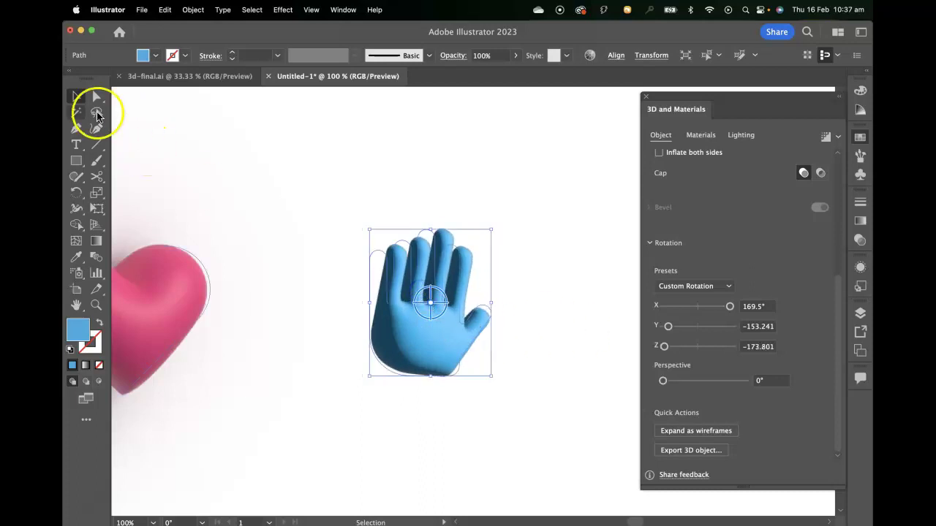
pyautogui.click(313, 154)
pyautogui.moveTo(492, 249); pyautogui.dragTo(402, 251)
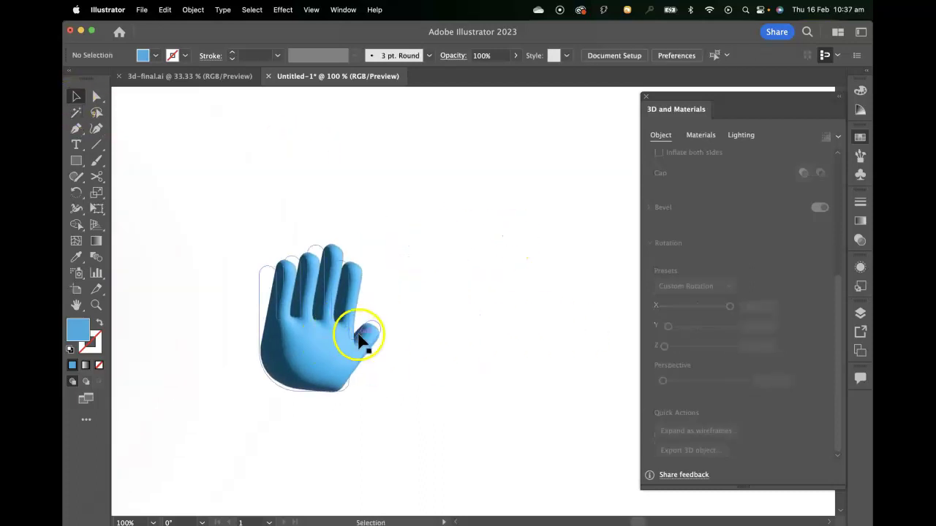
# Rotate the 3D hand a little further with the on-canvas widget.
pyautogui.press('super+minus')
pyautogui.press('super+minus')
pyautogui.click(388, 322)
pyautogui.moveTo(388, 322); pyautogui.dragTo(415, 360)
pyautogui.click(472, 292)
pyautogui.click(405, 344)
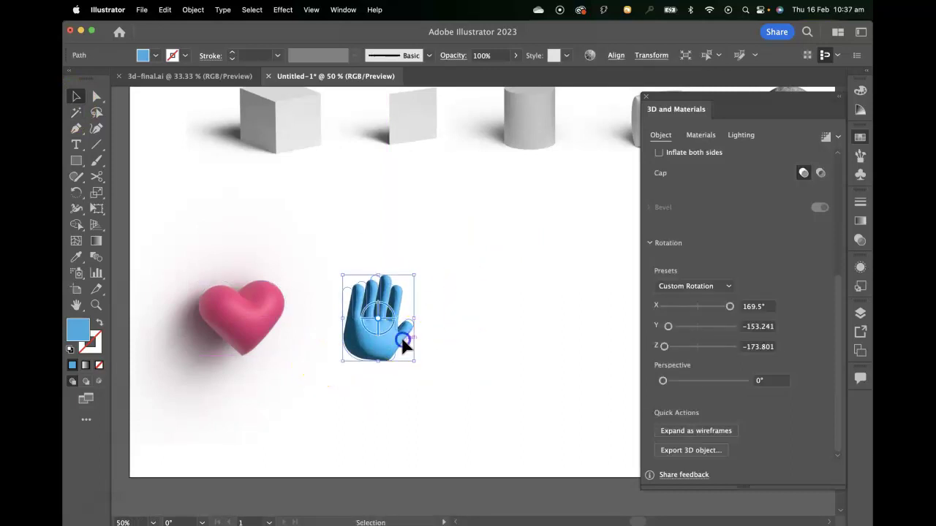
# Render the hand with ray tracing and view it centred at 100%.
pyautogui.click(825, 135)
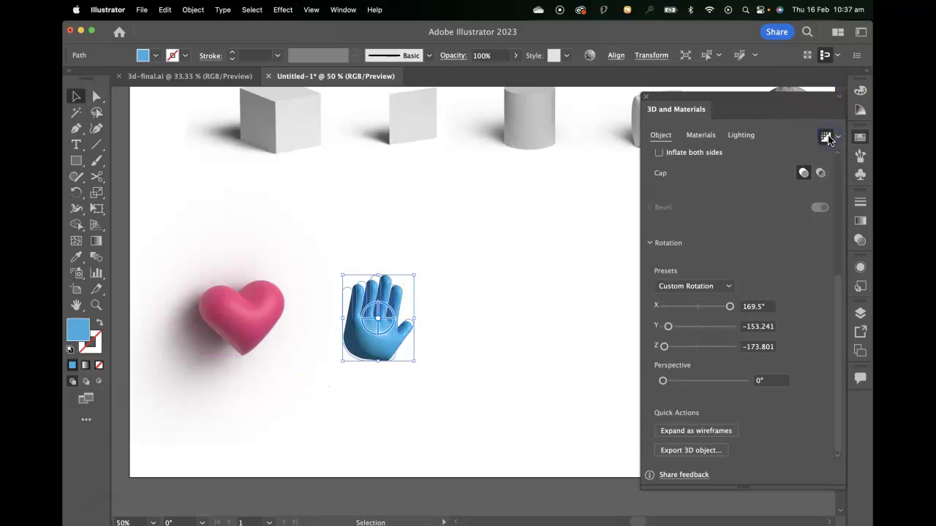
pyautogui.press('super+equal')
pyautogui.press('super+equal')
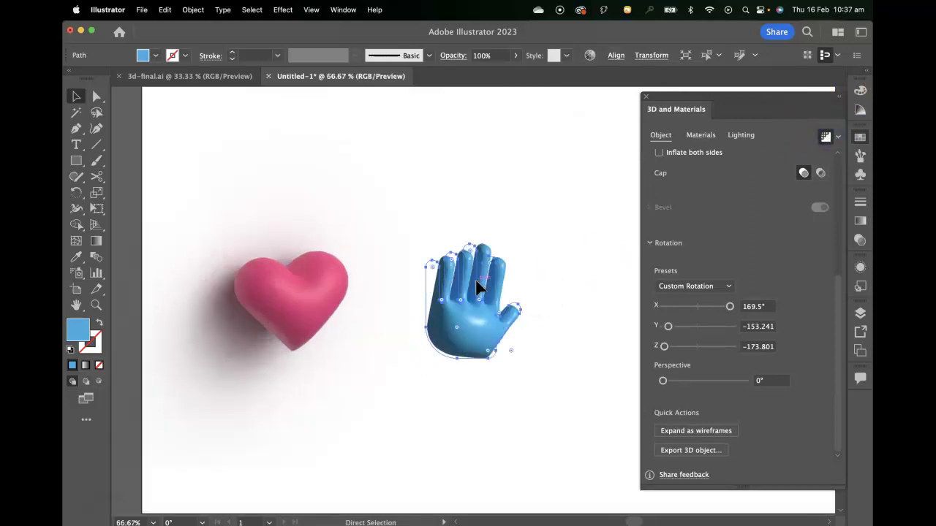
pyautogui.moveTo(534, 220); pyautogui.dragTo(473, 218)
pyautogui.click(376, 251)
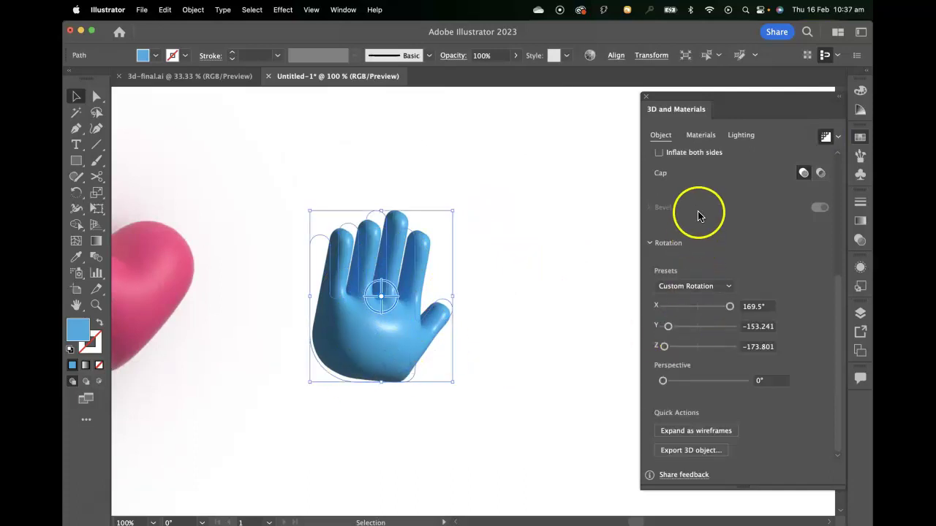
# Adjust the hand's light softness and set ambient intensity to 80%.
pyautogui.click(745, 137)
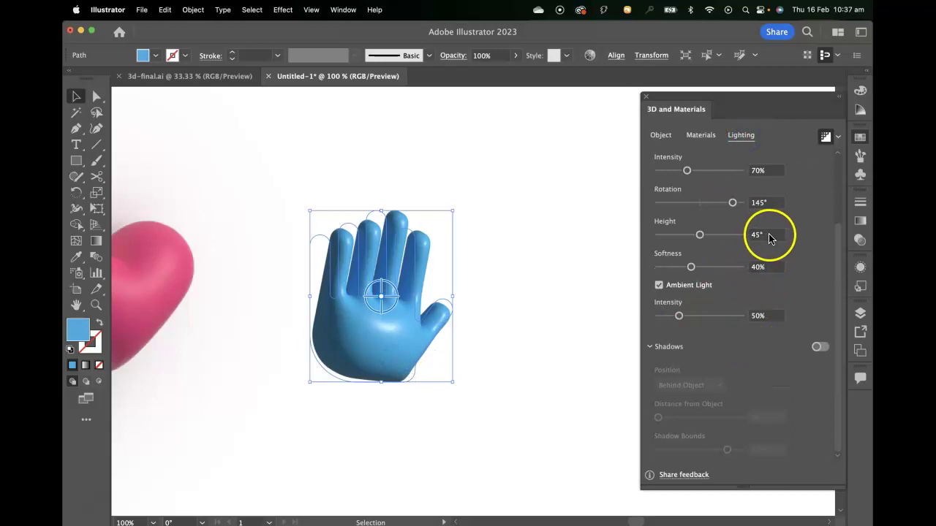
pyautogui.write('90')
pyautogui.click(759, 314)
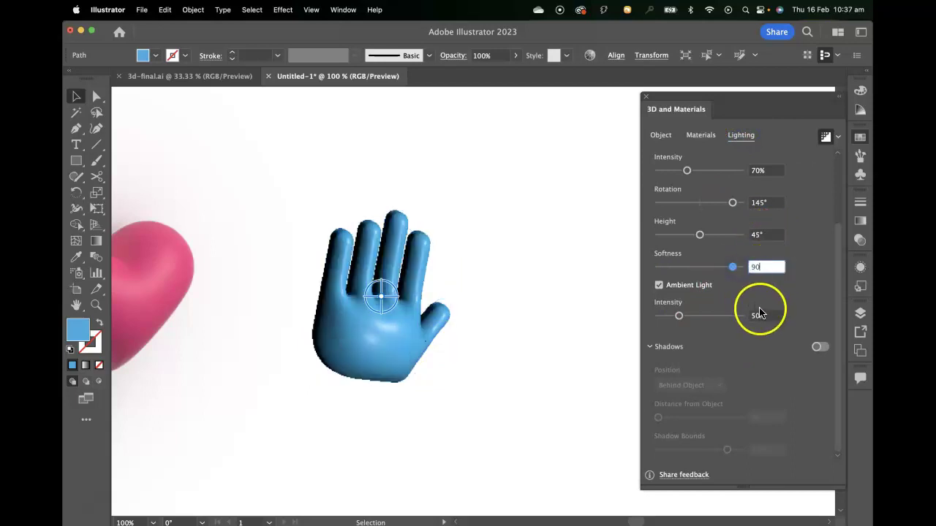
pyautogui.click(764, 316)
pyautogui.write('80')
pyautogui.press('BackSpace')
pyautogui.press('BackSpace')
pyautogui.write('75')
pyautogui.press('Return')
pyautogui.write('80')
# Turn on shadows for the hand with 400% shadow bounds.
pyautogui.click(820, 348)
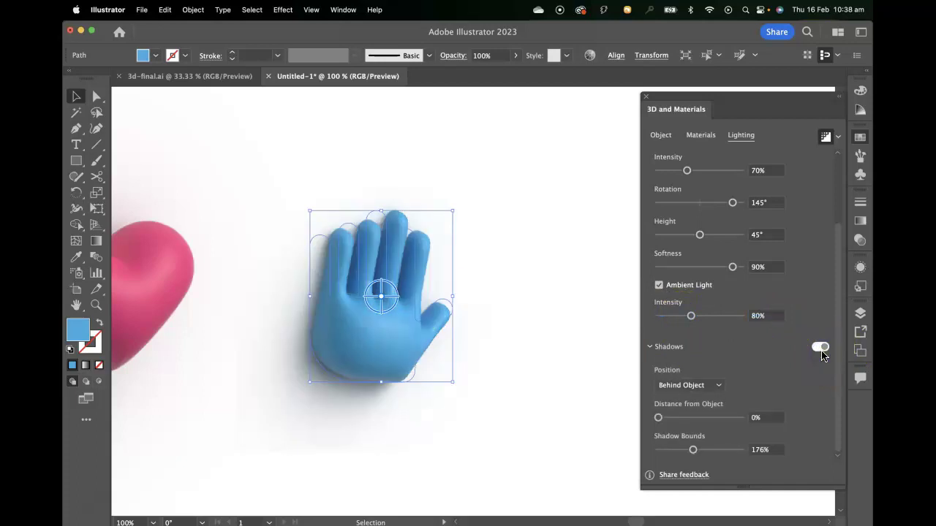
pyautogui.click(765, 450)
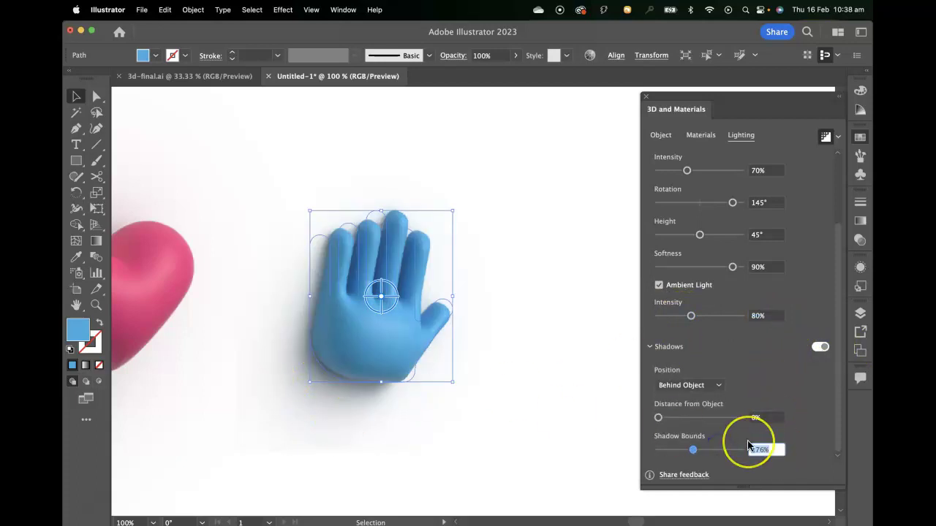
pyautogui.write('400')
pyautogui.press('Return')
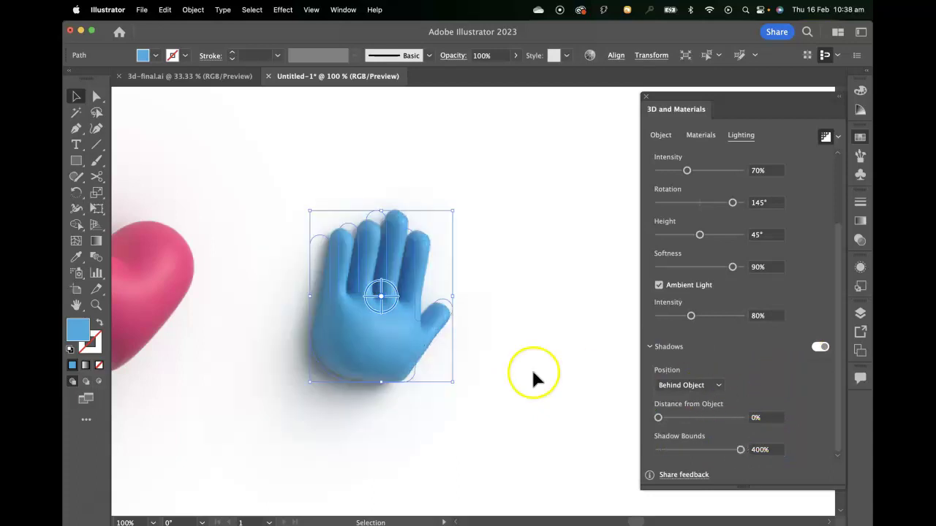
pyautogui.click(525, 370)
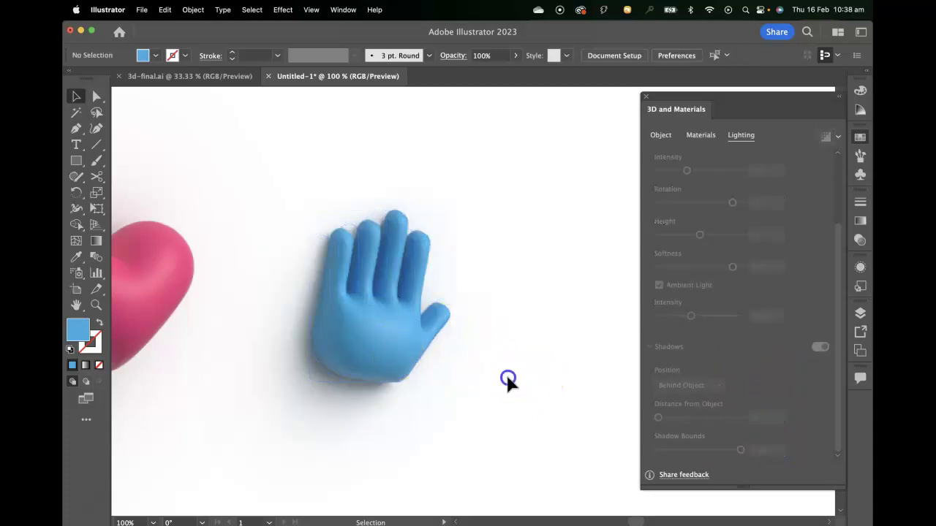
pyautogui.press('super+minus')
pyautogui.click(429, 333)
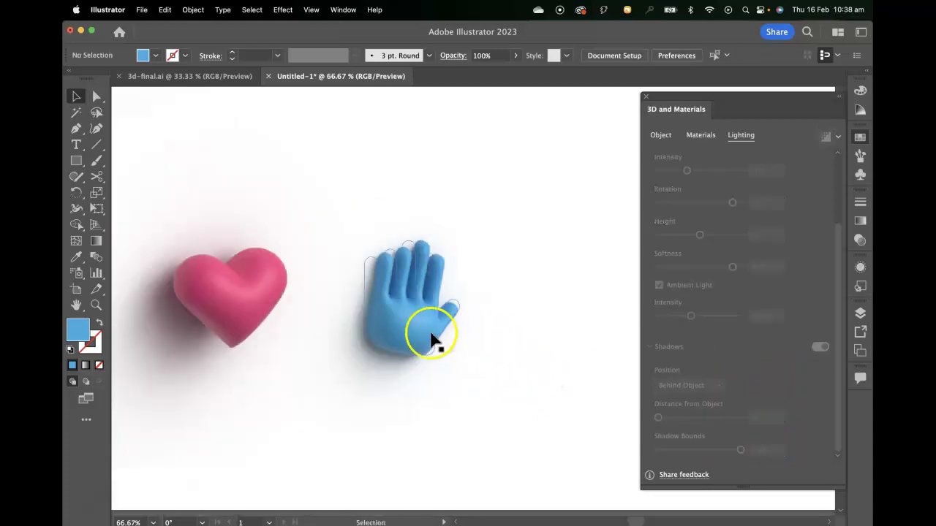
# Nudge the blue hand slightly left toward the heart.
pyautogui.click(550, 275)
pyautogui.hscroll(2, 533, 274)
pyautogui.moveTo(407, 316); pyautogui.dragTo(417, 278)
pyautogui.moveTo(380, 307); pyautogui.dragTo(391, 296)
pyautogui.click(469, 279)
pyautogui.click(378, 282)
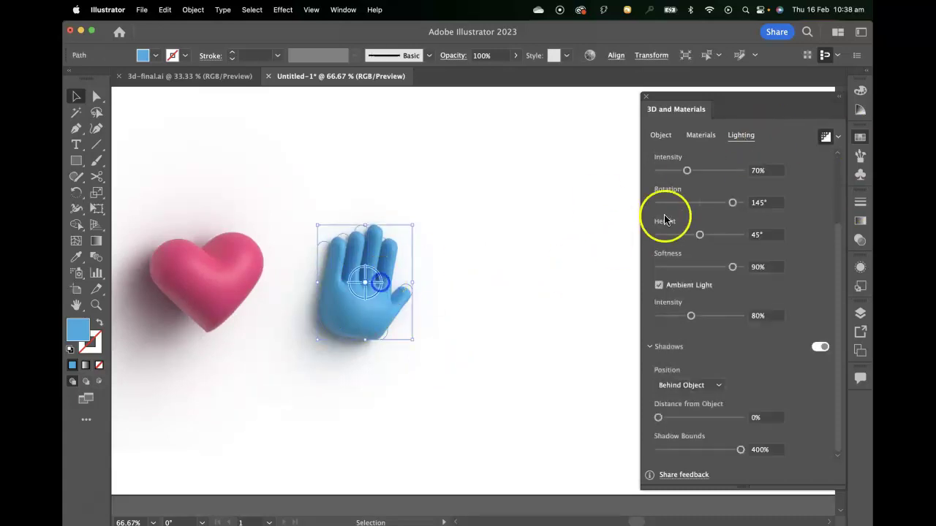
# Check the hand's Render Settings and close them unchanged.
pyautogui.click(838, 137)
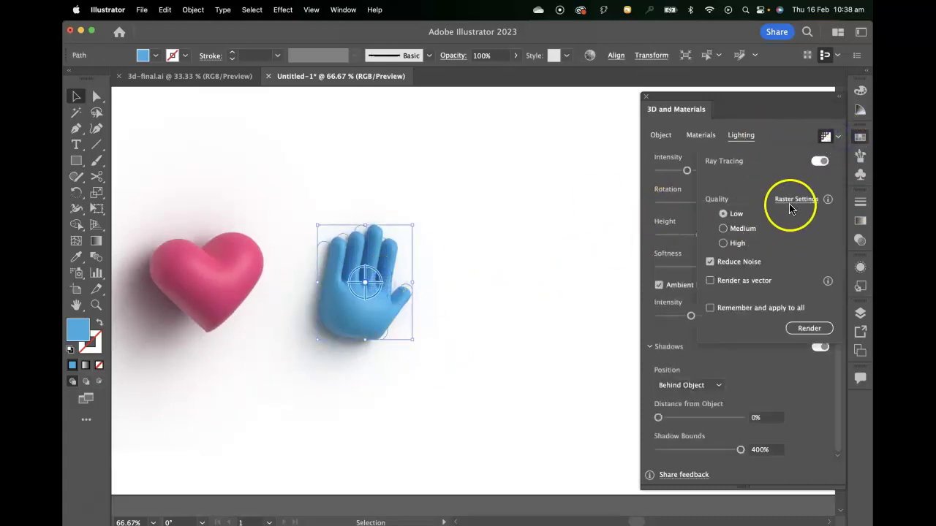
pyautogui.click(545, 226)
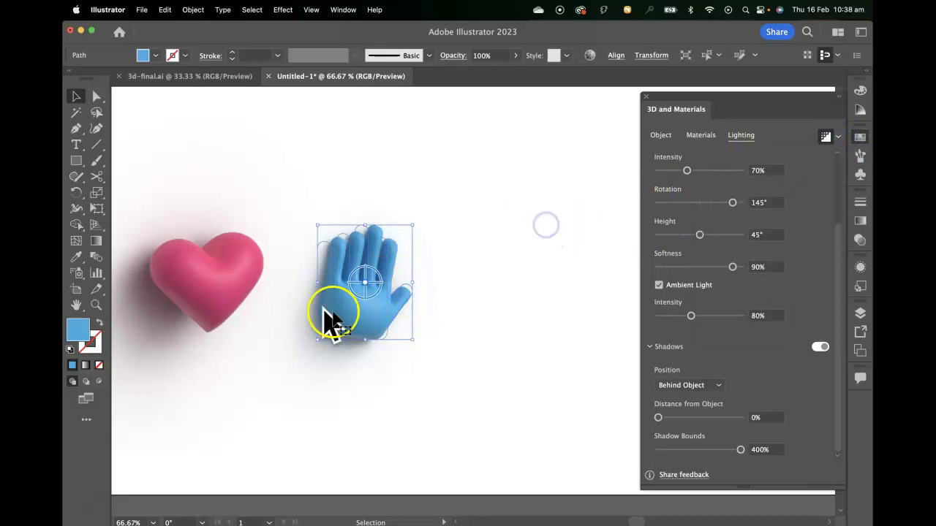
pyautogui.click(472, 275)
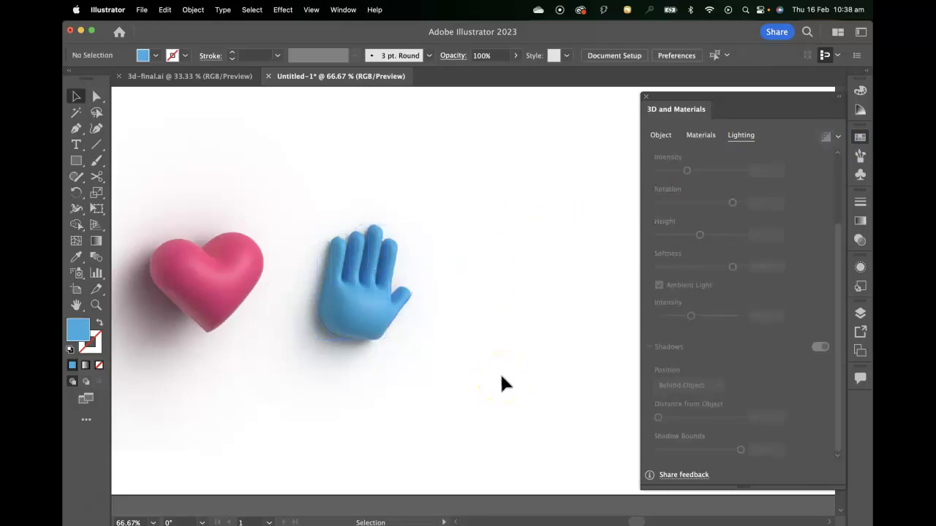
# Move the hand about 30 px further left at 66.67% zoom.
pyautogui.press('super+equal')
pyautogui.press('super+minus')
pyautogui.click(445, 307)
pyautogui.click(505, 300)
pyautogui.moveTo(506, 302); pyautogui.dragTo(479, 296)
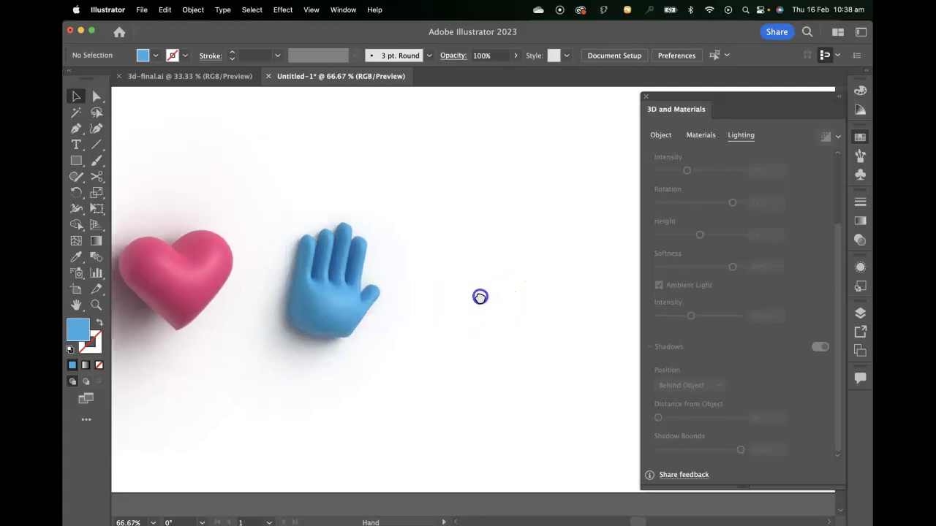
pyautogui.moveTo(341, 314); pyautogui.dragTo(320, 313)
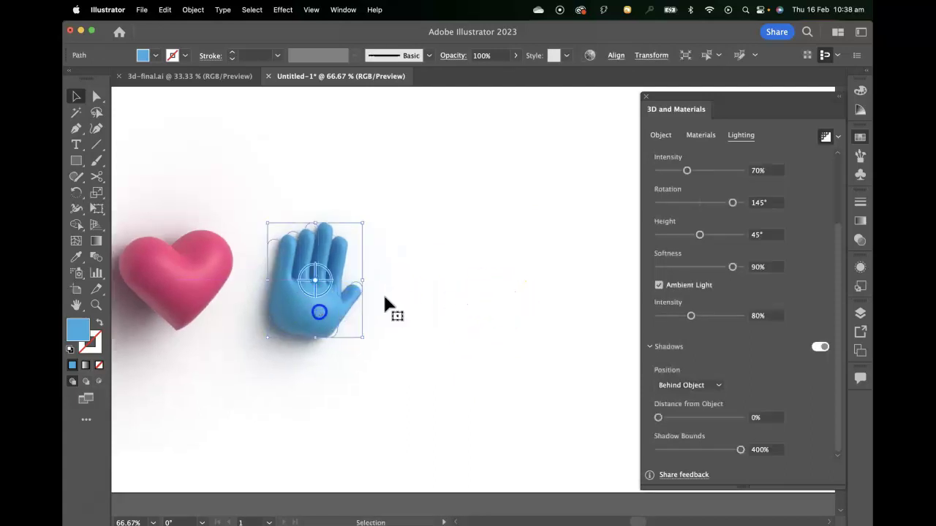
# Draw a blue circle to the right of the hand, undoing a stray rounded rectangle.
pyautogui.moveTo(76, 160); pyautogui.dragTo(154, 178)
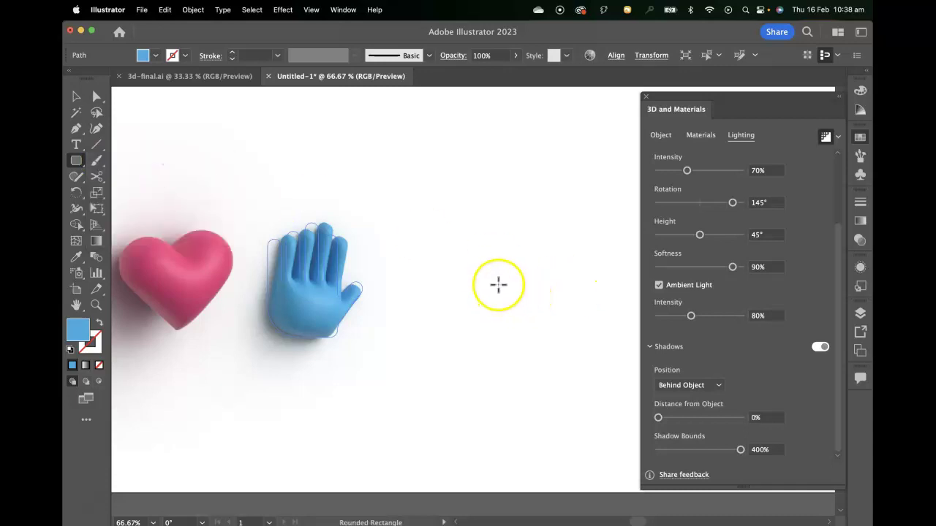
pyautogui.moveTo(493, 280); pyautogui.dragTo(539, 339)
pyautogui.press('super+z')
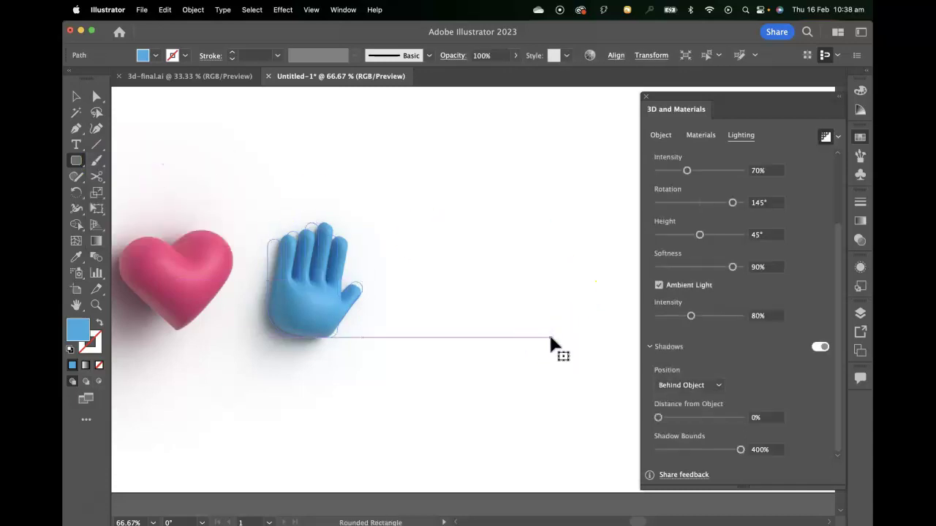
pyautogui.click(78, 97)
pyautogui.moveTo(76, 160); pyautogui.dragTo(134, 192)
pyautogui.moveTo(479, 270); pyautogui.dragTo(535, 340)
pyautogui.click(77, 96)
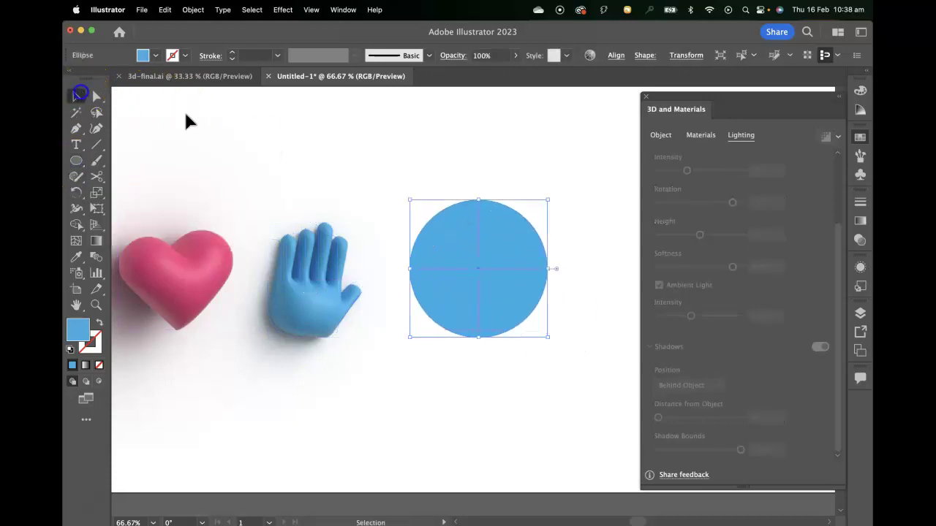
# Scale a smaller copy inside the blue circle and fill it orange.
pyautogui.press('a')
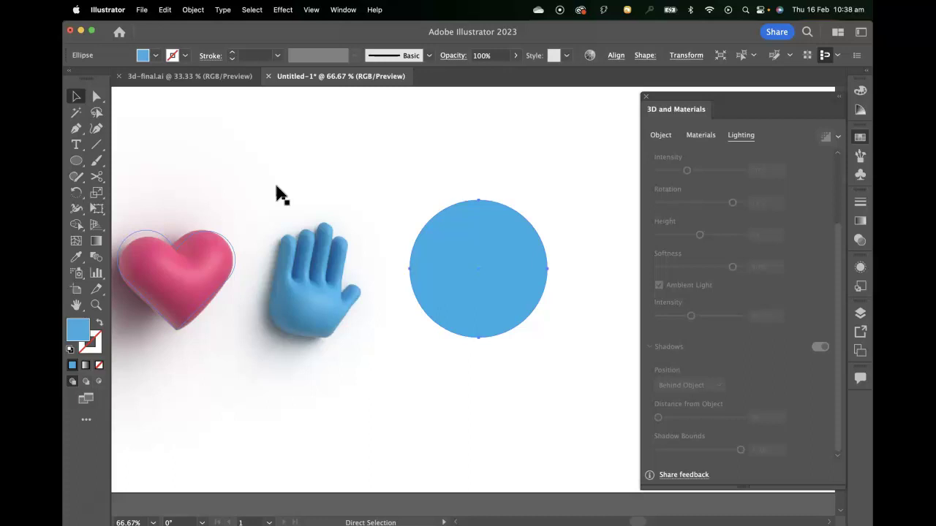
pyautogui.press('v')
pyautogui.click(487, 202)
pyautogui.moveTo(549, 200); pyautogui.dragTo(537, 209)
pyautogui.click(855, 138)
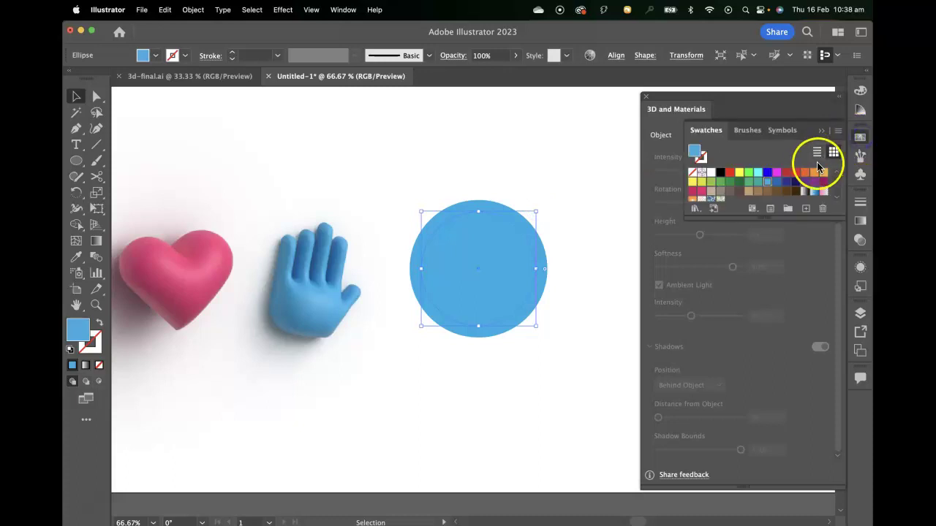
pyautogui.click(806, 172)
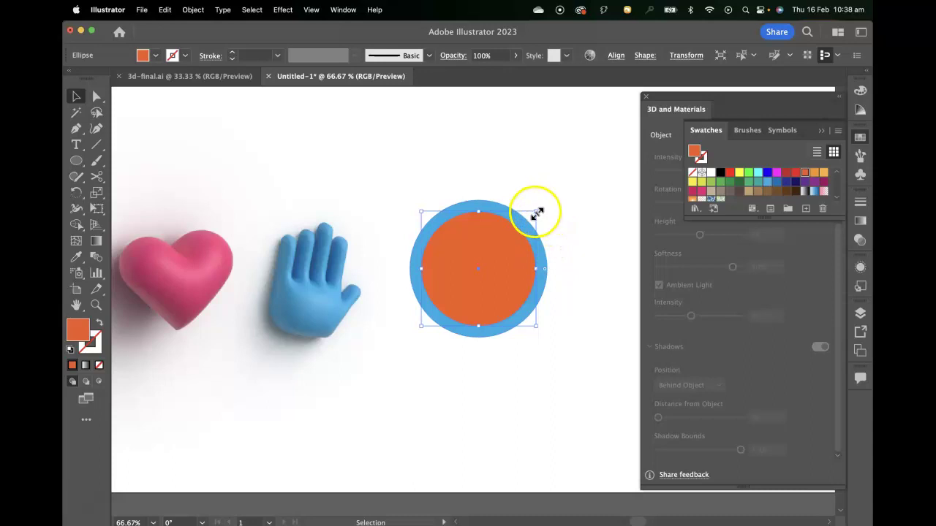
# Add smaller yellow and then dark red copies inside the orange ring.
pyautogui.moveTo(536, 211); pyautogui.dragTo(524, 222)
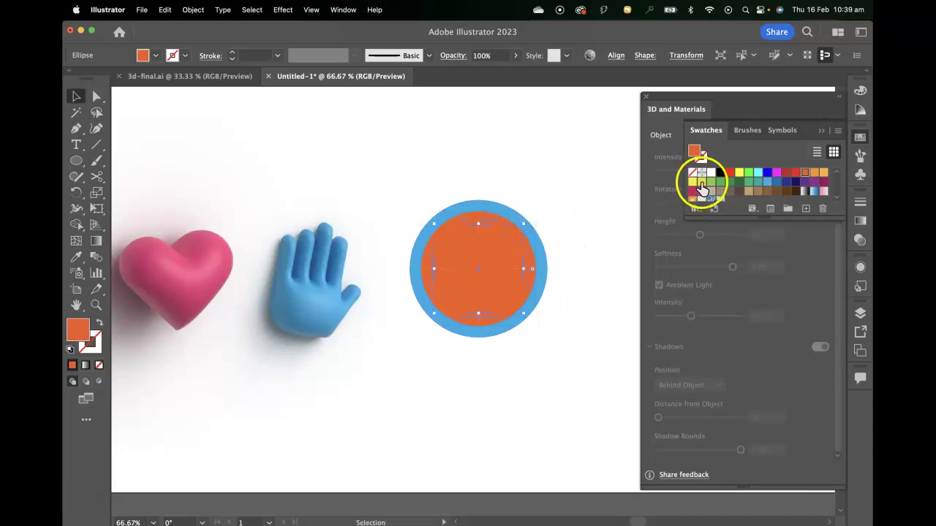
pyautogui.click(692, 181)
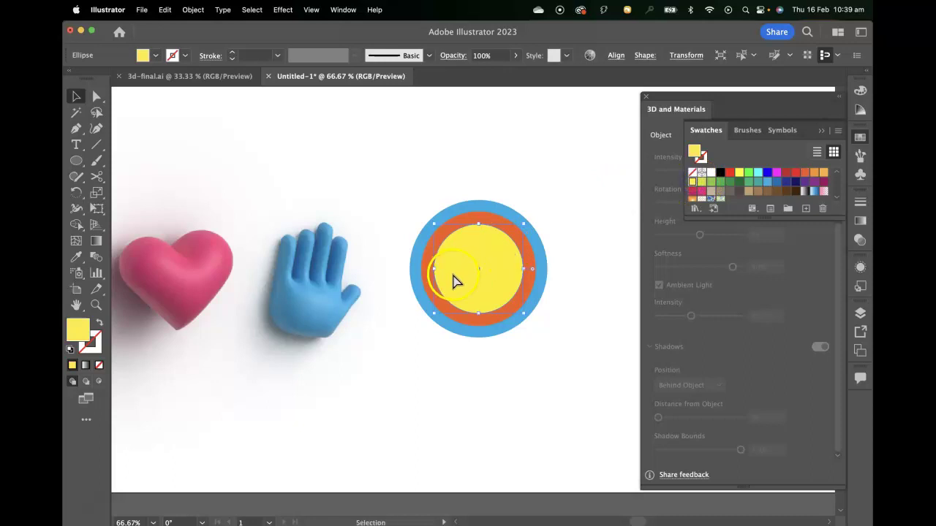
pyautogui.click(526, 224)
pyautogui.moveTo(526, 223); pyautogui.dragTo(510, 232)
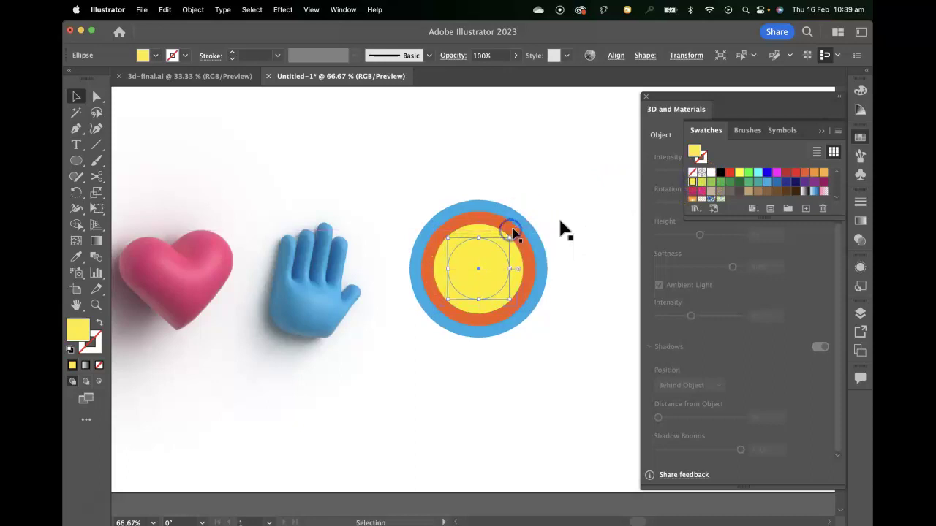
pyautogui.click(787, 172)
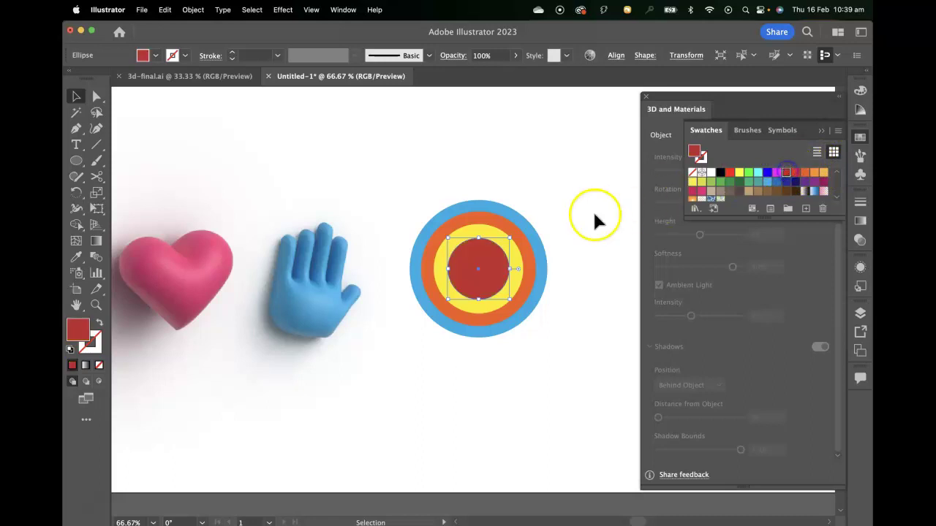
# Add a smallest copy filled white as the target's centre.
pyautogui.click(508, 240)
pyautogui.moveTo(508, 239); pyautogui.dragTo(498, 244)
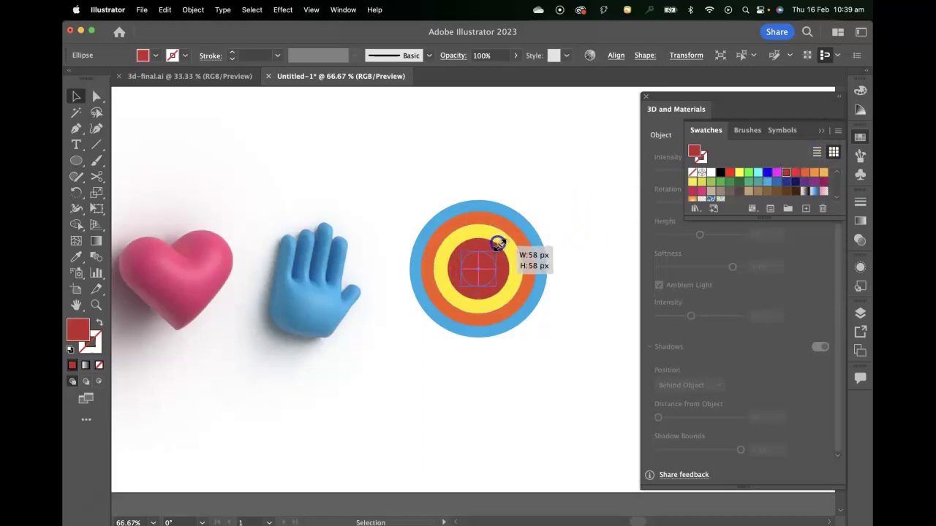
pyautogui.click(710, 173)
pyautogui.click(599, 208)
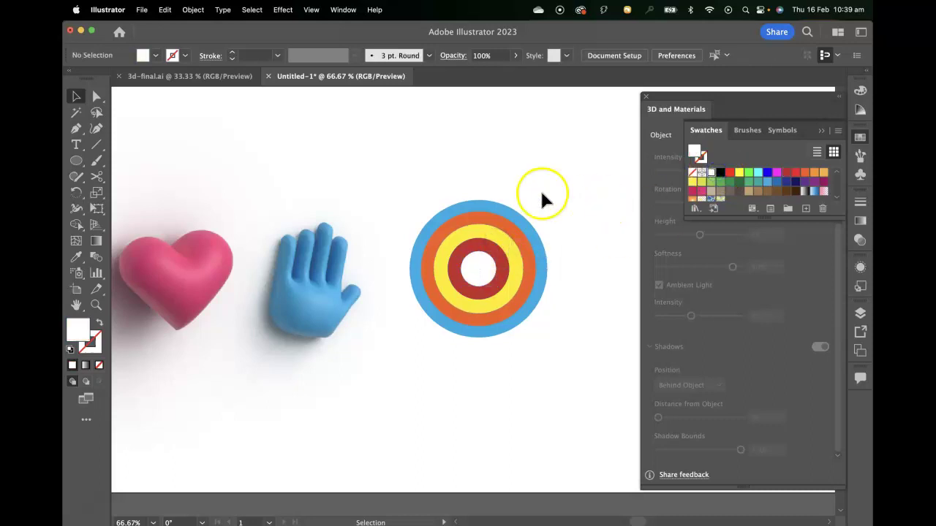
pyautogui.moveTo(76, 160); pyautogui.dragTo(143, 163)
# Draw a rectangle over the rings' lower half and marquee-select it with the circles.
pyautogui.moveTo(579, 369); pyautogui.dragTo(386, 269)
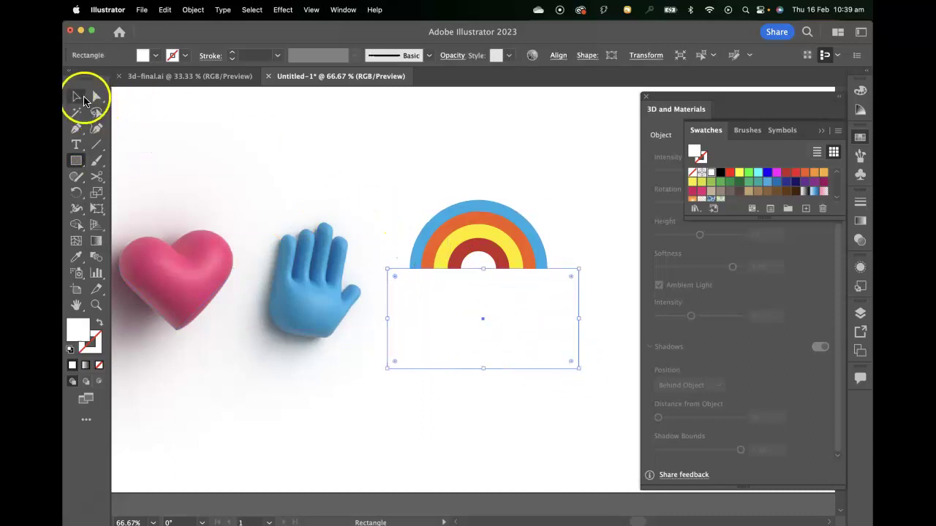
pyautogui.click(76, 96)
pyautogui.moveTo(562, 181); pyautogui.dragTo(409, 351)
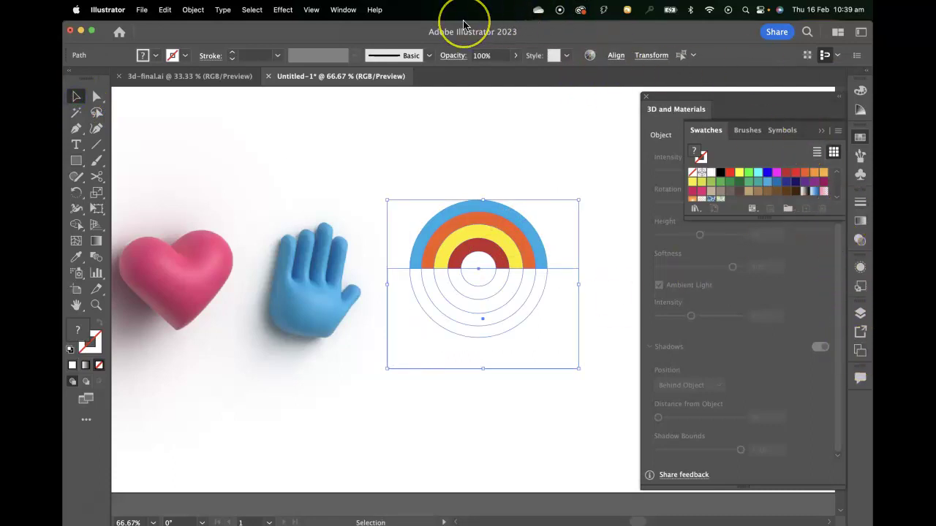
# Divide the circles and rectangle using Pathfinder's Divide.
pyautogui.click(343, 10)
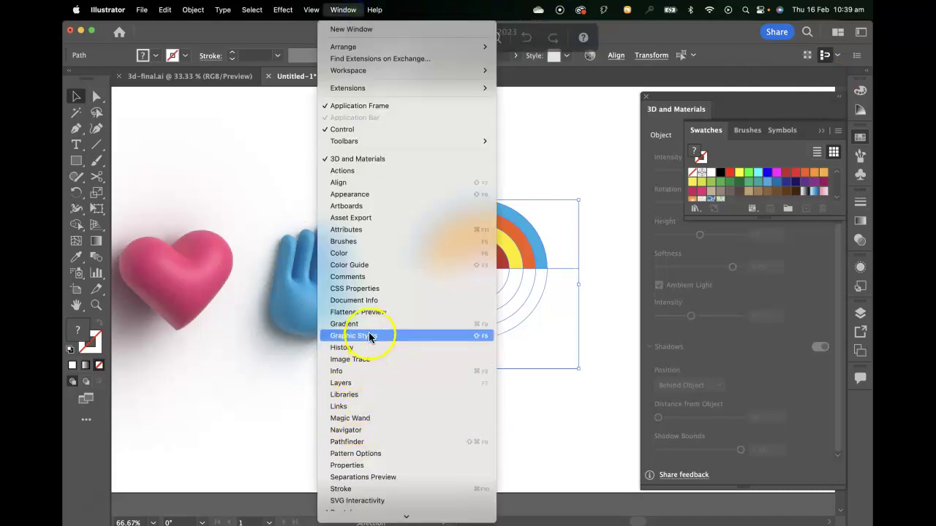
pyautogui.click(355, 441)
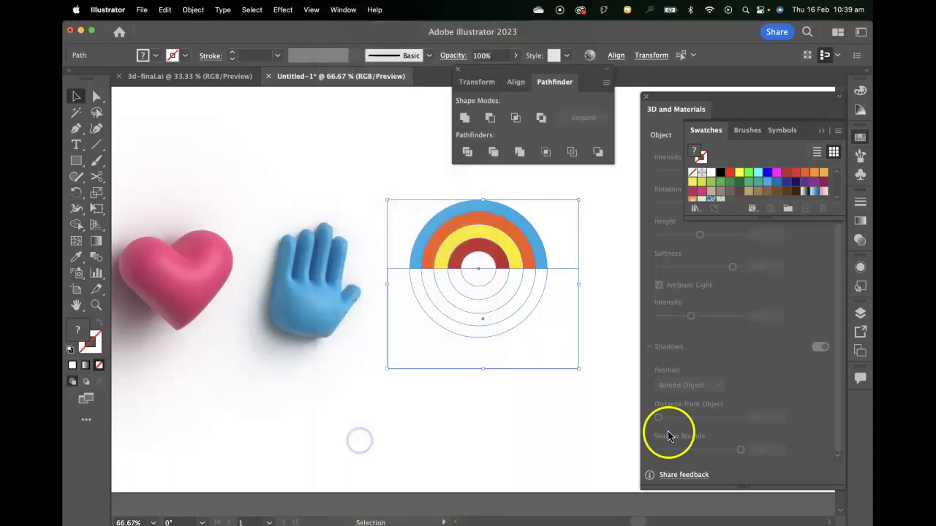
pyautogui.click(467, 152)
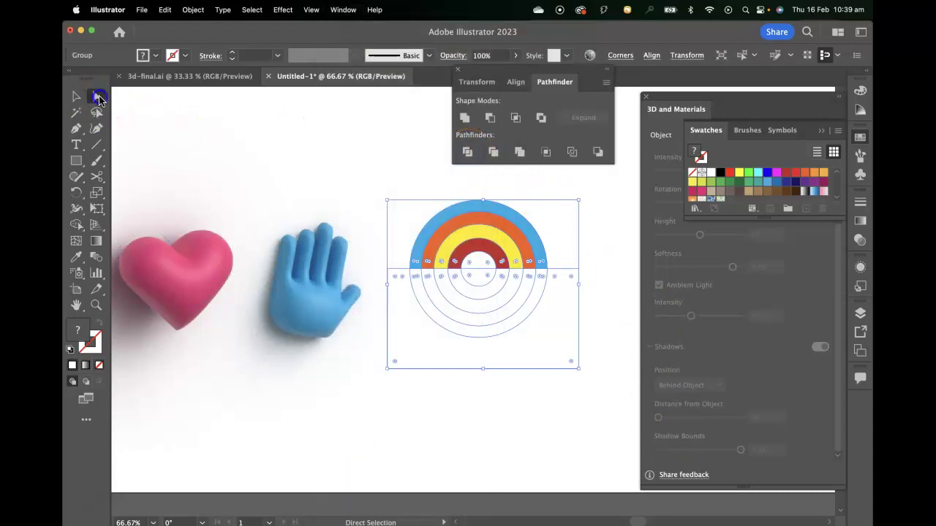
# Remove the lower-half pieces and white centre, then move the arc down level with the hand.
pyautogui.moveTo(96, 96); pyautogui.dragTo(146, 109)
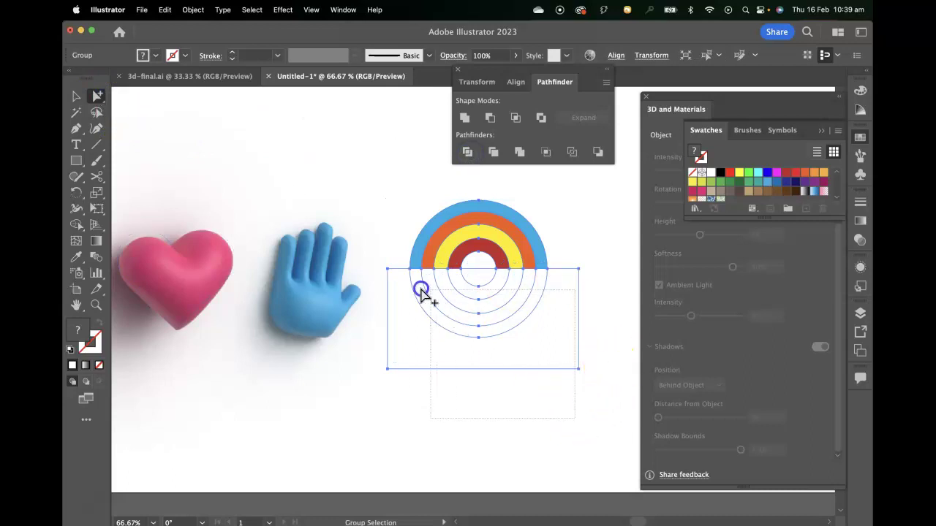
pyautogui.click(407, 286)
pyautogui.click(495, 305)
pyautogui.click(478, 263)
pyautogui.click(545, 322)
pyautogui.click(428, 214)
pyautogui.click(76, 96)
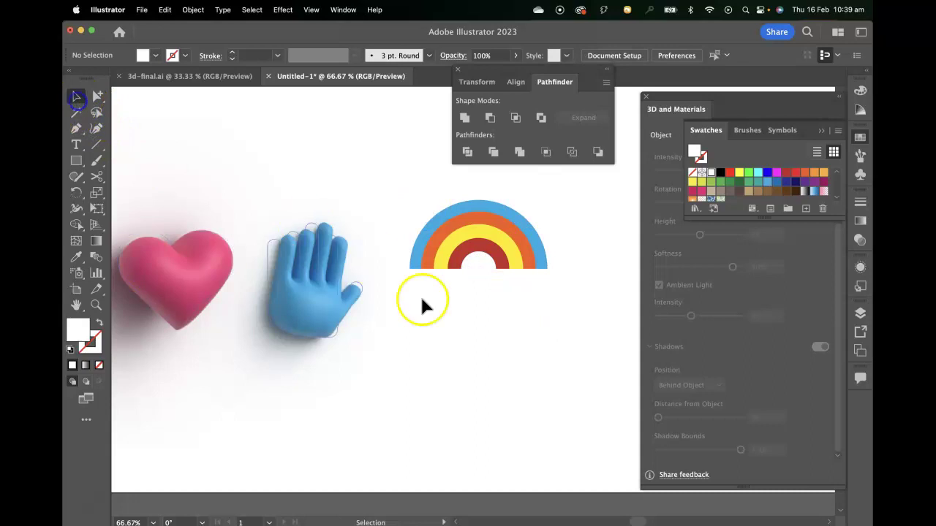
pyautogui.moveTo(529, 229); pyautogui.dragTo(504, 267)
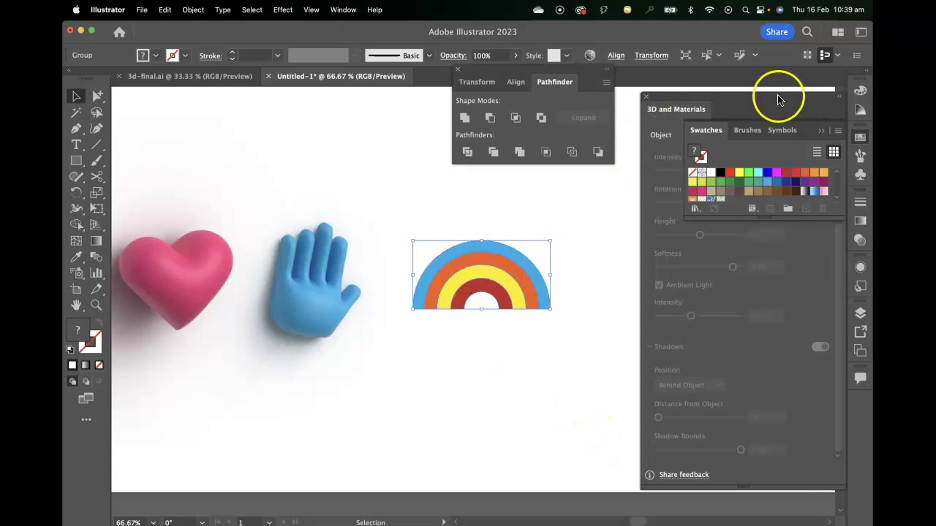
# Inflate the rainbow into a 3D shape and turn on ray-traced rendering.
pyautogui.click(860, 137)
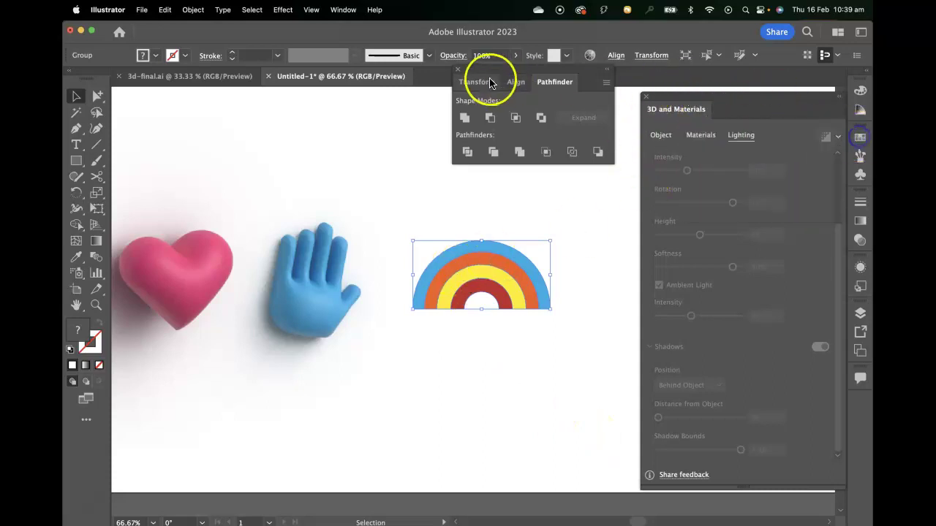
pyautogui.moveTo(510, 85); pyautogui.dragTo(865, 409)
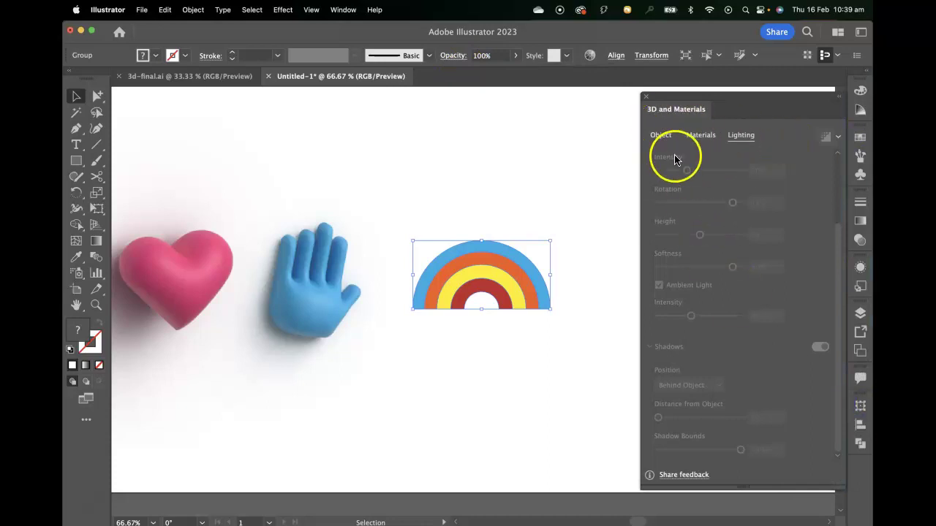
pyautogui.scroll(3, 673, 171)
pyautogui.click(663, 136)
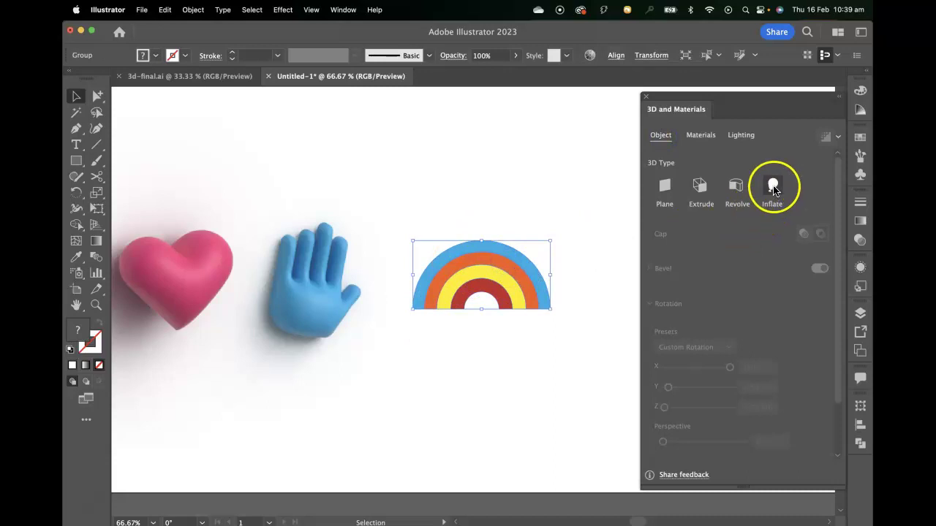
pyautogui.click(774, 189)
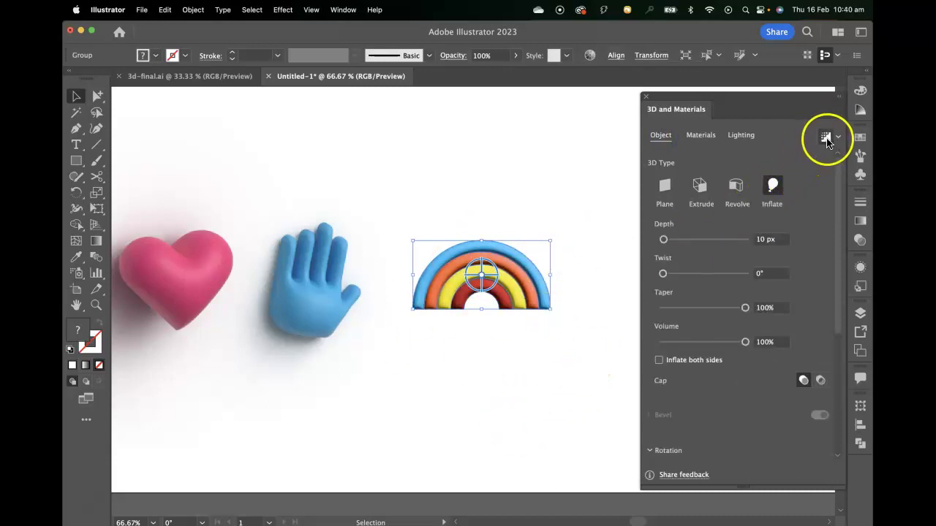
pyautogui.click(825, 137)
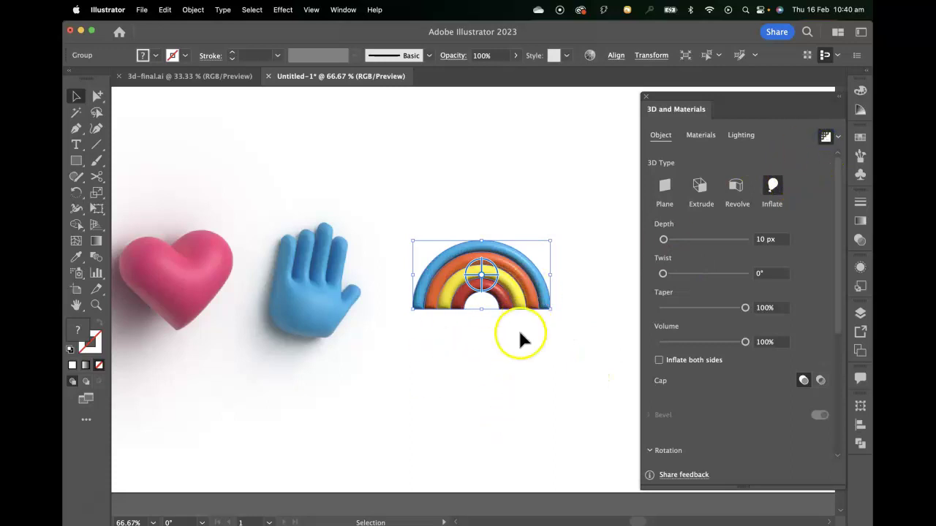
# Set the rainbow's rotation to Off-Axis Front and inflate both sides.
pyautogui.scroll(-5, 724, 397)
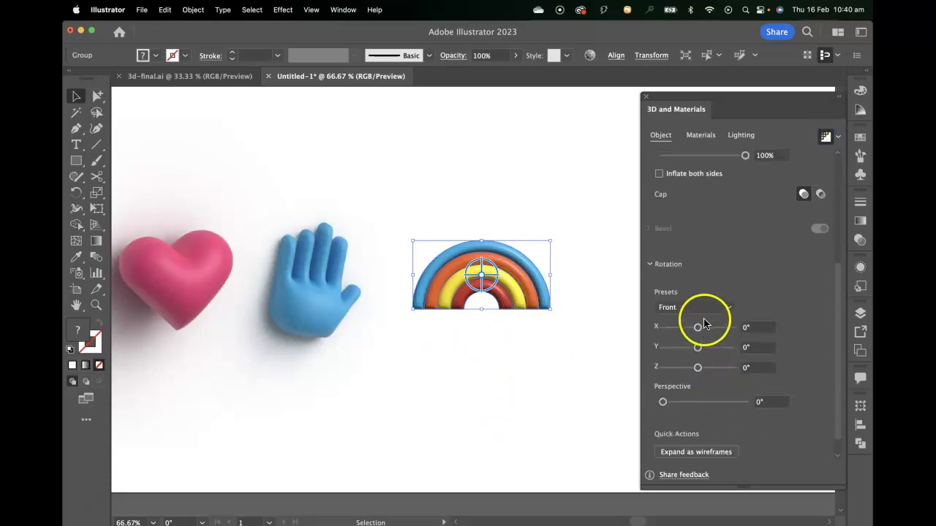
pyautogui.click(707, 308)
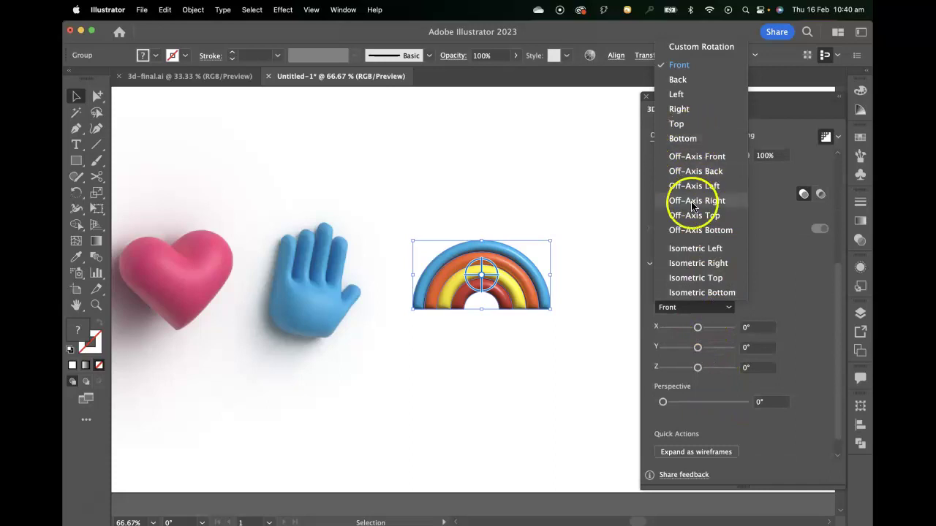
pyautogui.click(716, 157)
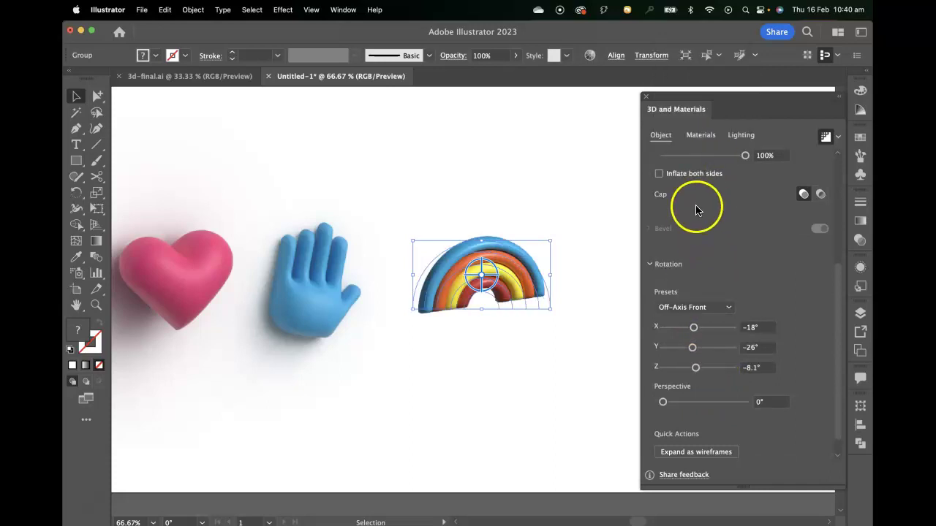
pyautogui.scroll(4, 695, 285)
pyautogui.click(659, 330)
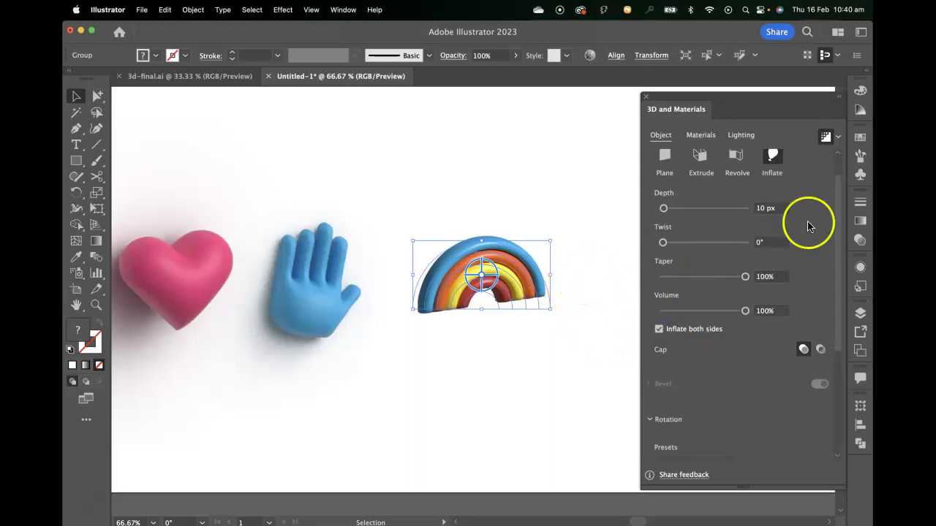
pyautogui.click(741, 135)
# Enable the rainbow's shadow with light softness 80%, ambient intensity 80% and 400% bounds.
pyautogui.scroll(-2, 772, 395)
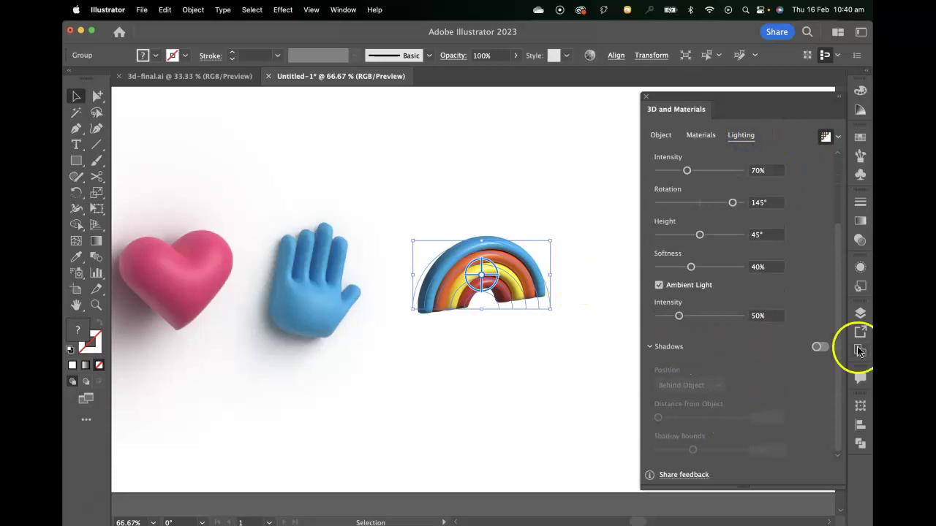
pyautogui.click(820, 348)
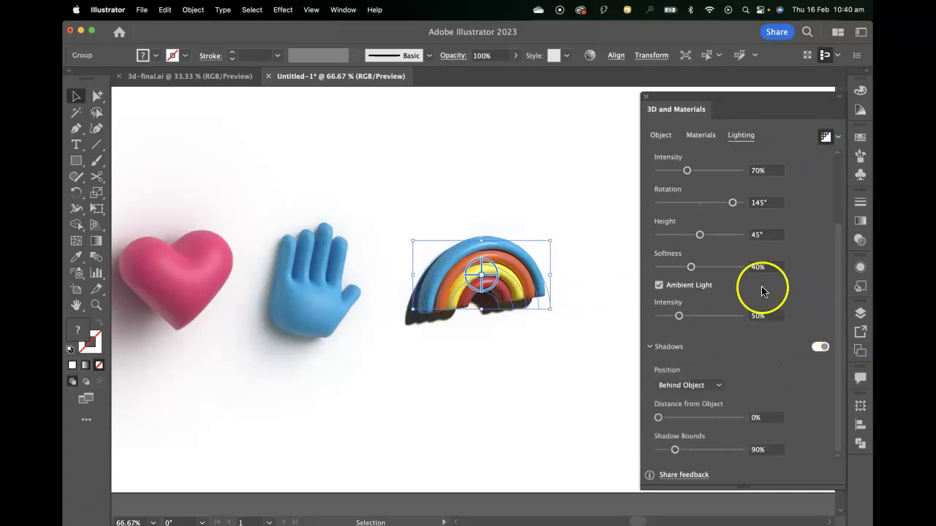
pyautogui.click(766, 267)
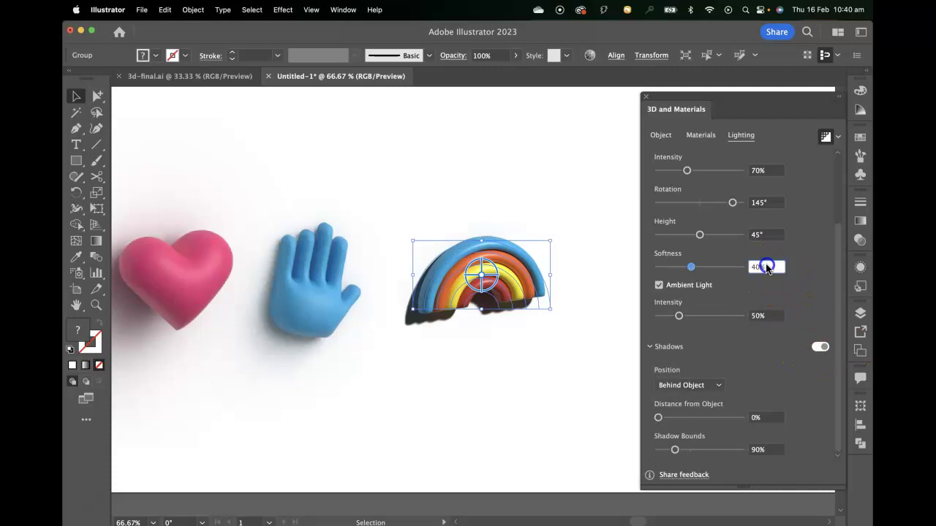
pyautogui.click(723, 267)
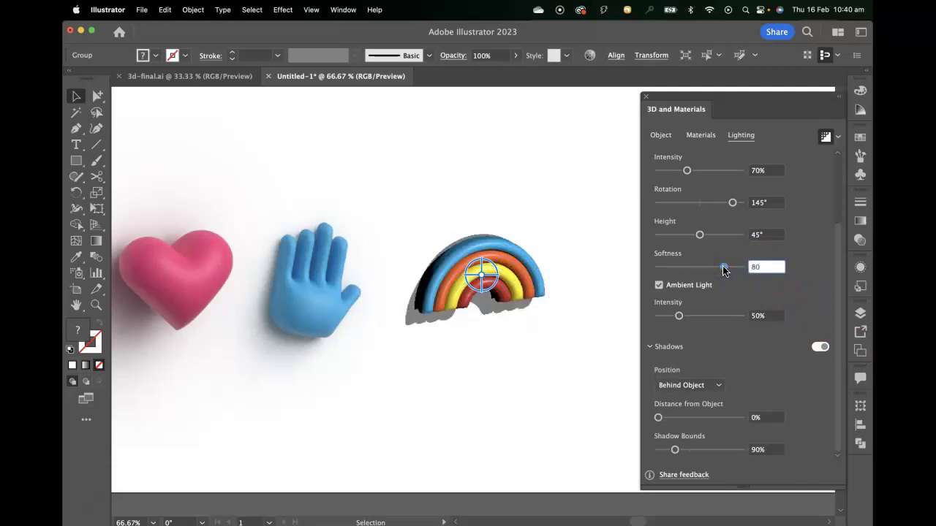
pyautogui.moveTo(764, 267); pyautogui.dragTo(741, 267)
pyautogui.press('Tab')
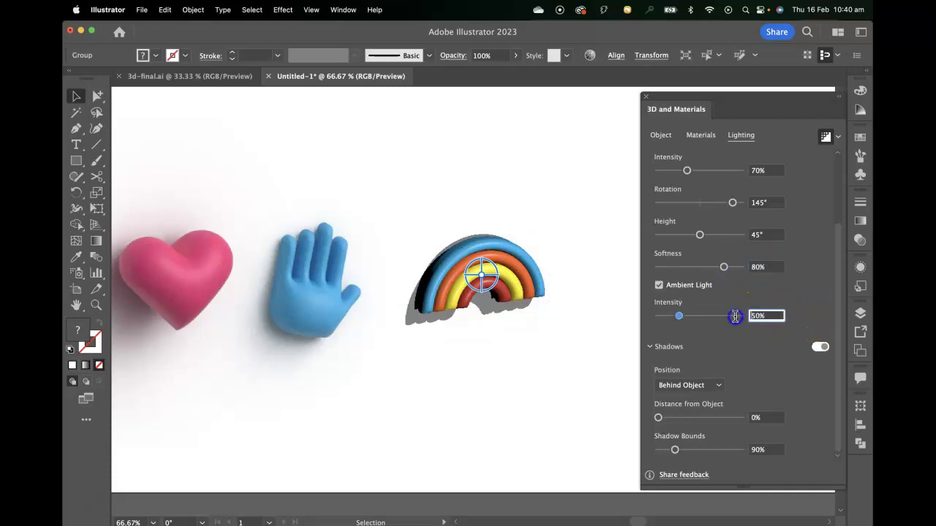
pyautogui.write('80')
pyautogui.press('Return')
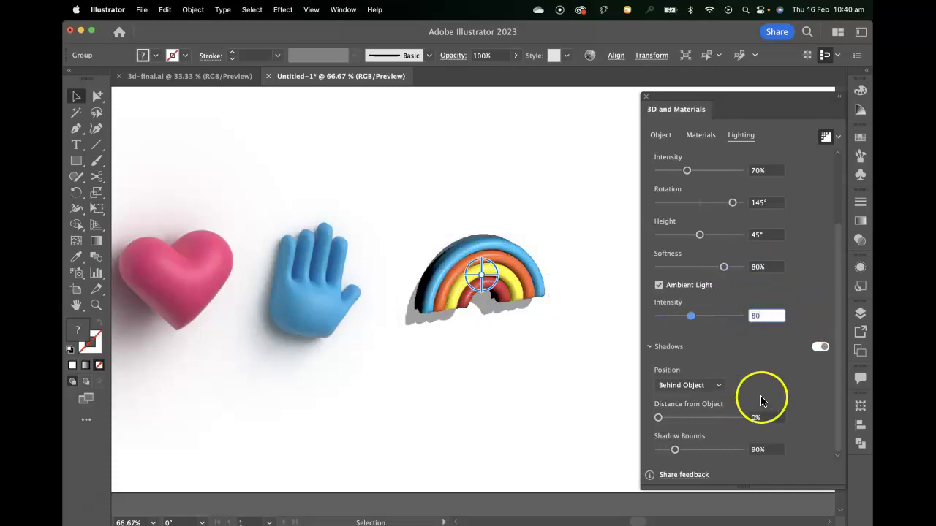
pyautogui.click(783, 459)
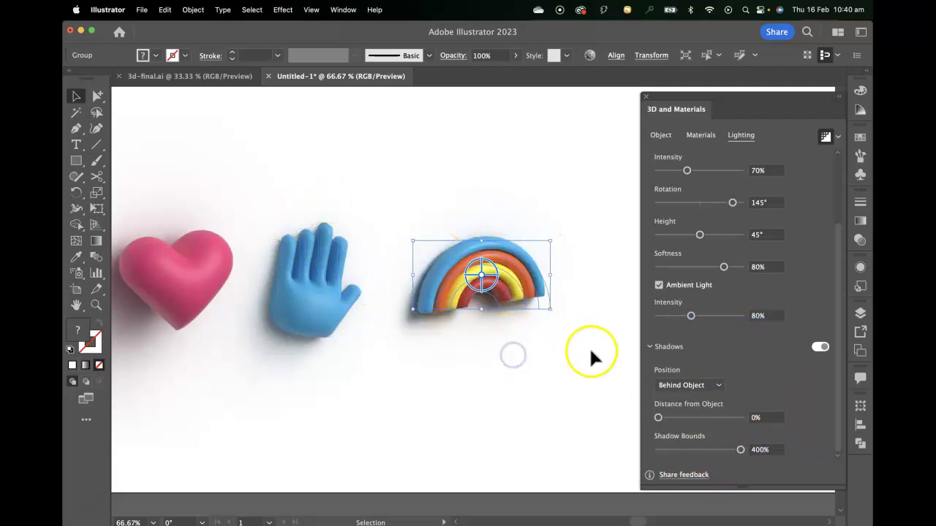
# Select the rainbow, blue hand and heart icons together.
pyautogui.click(448, 459)
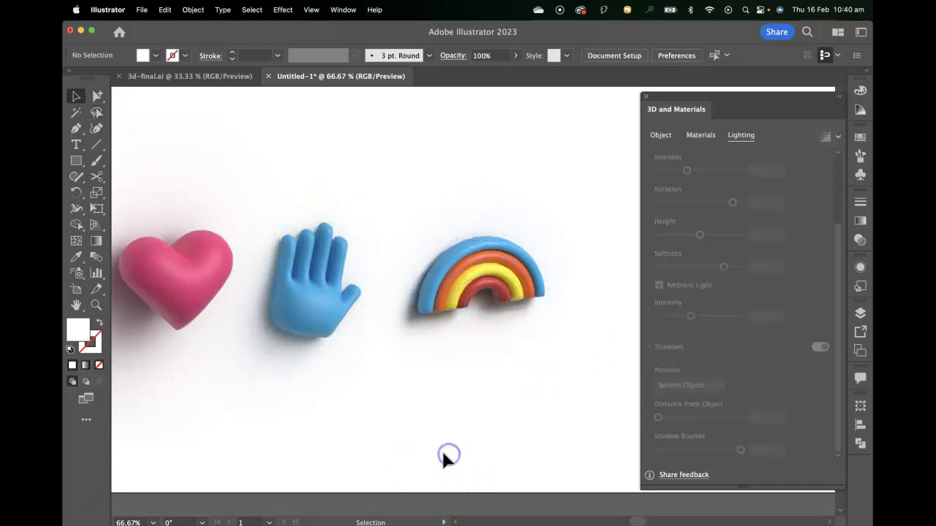
pyautogui.hscroll(-3, 395, 419)
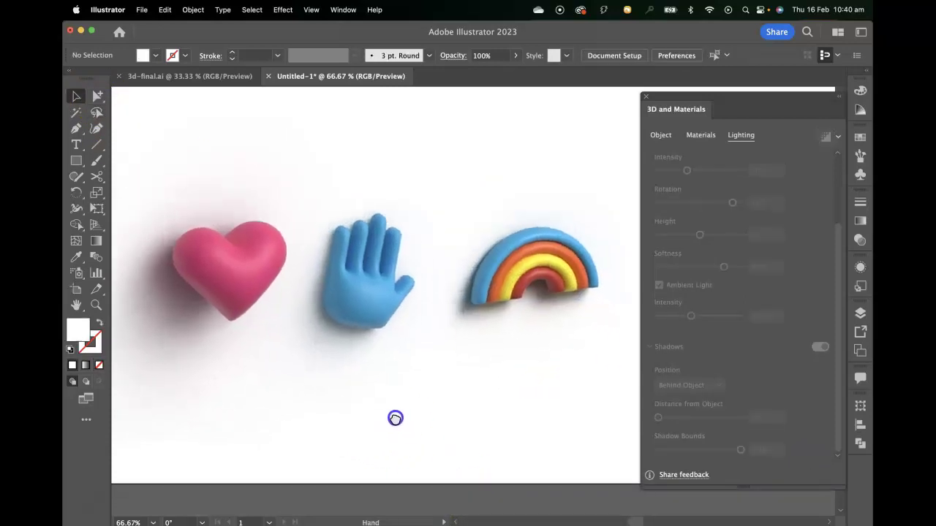
pyautogui.click(550, 267)
pyautogui.moveTo(501, 393); pyautogui.dragTo(506, 377)
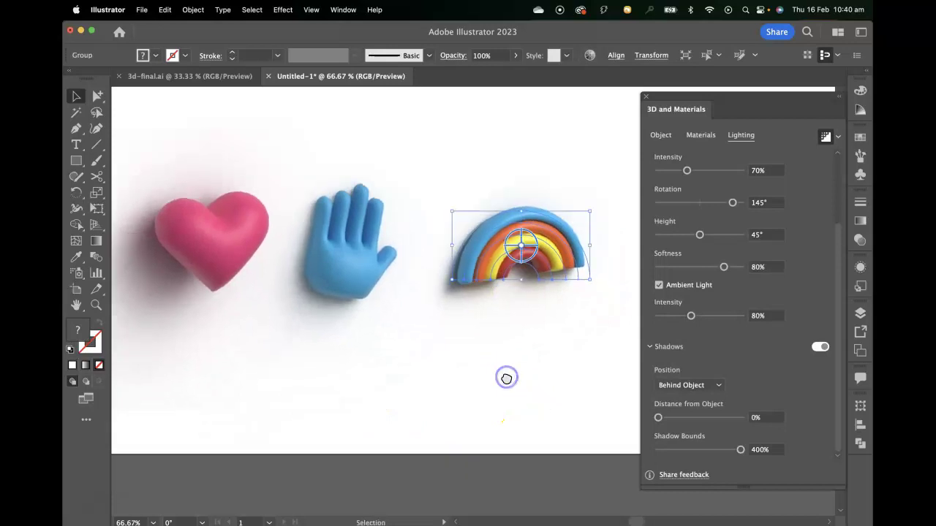
pyautogui.moveTo(350, 288); pyautogui.dragTo(357, 289)
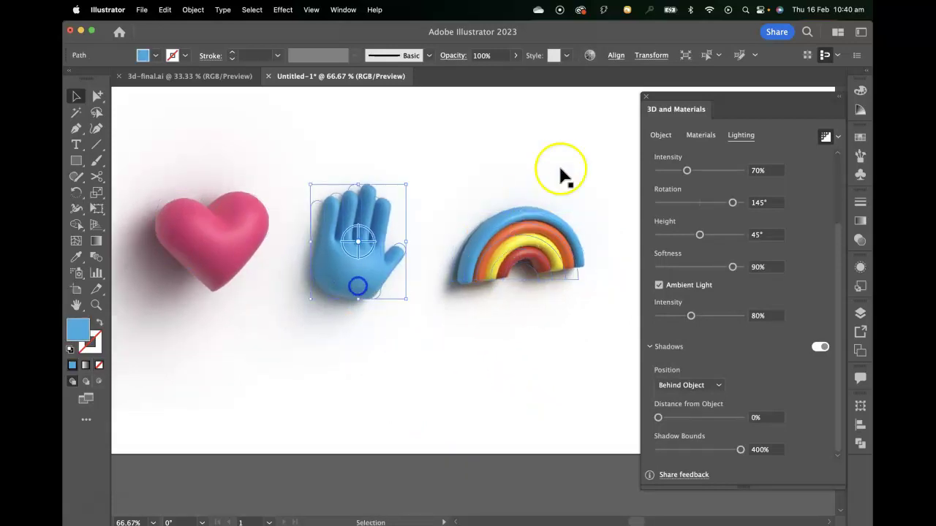
pyautogui.moveTo(606, 177); pyautogui.dragTo(305, 337)
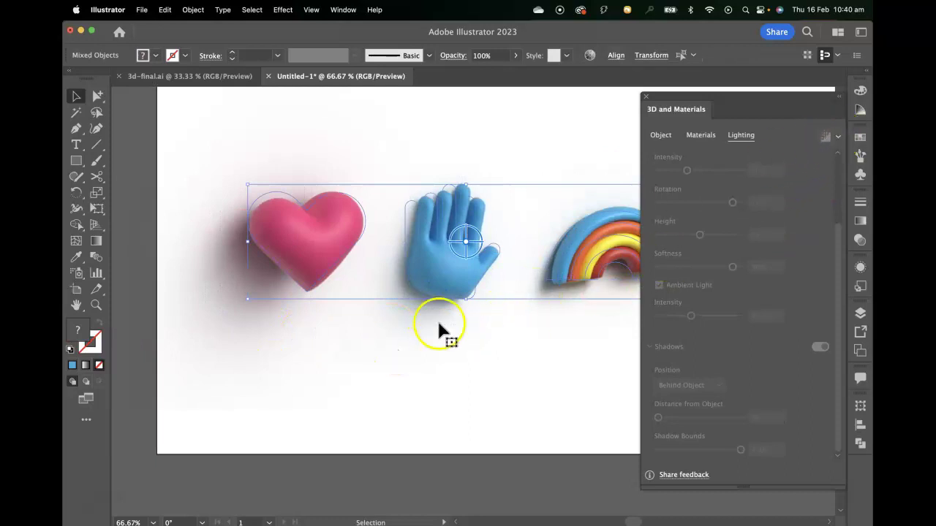
# Set Document Raster Effects Settings resolution to High (300 ppi).
pyautogui.click(278, 9)
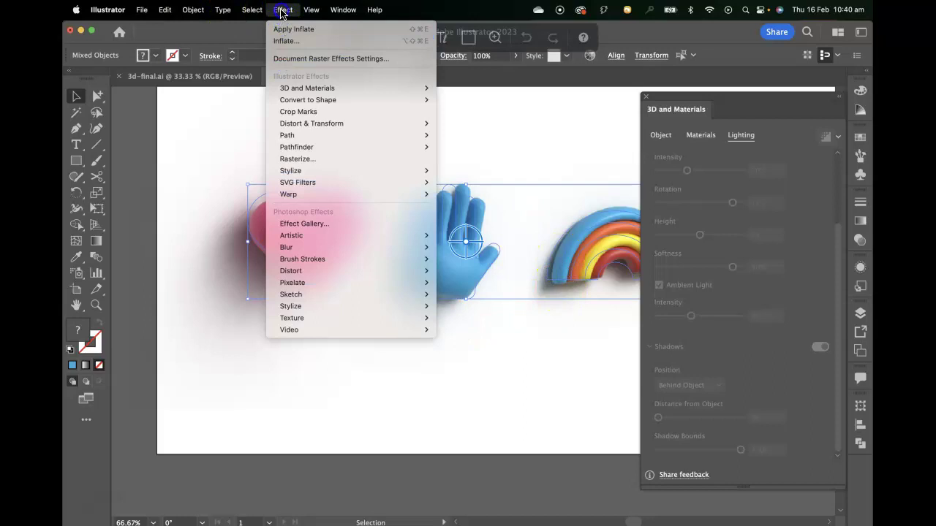
pyautogui.moveTo(356, 14)
pyautogui.moveTo(282, 12)
pyautogui.click(285, 63)
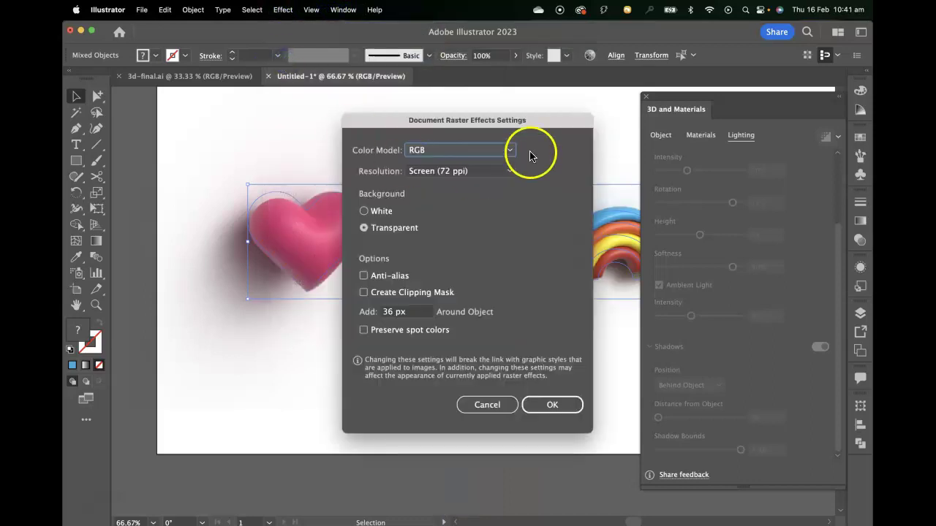
pyautogui.click(505, 171)
pyautogui.click(465, 216)
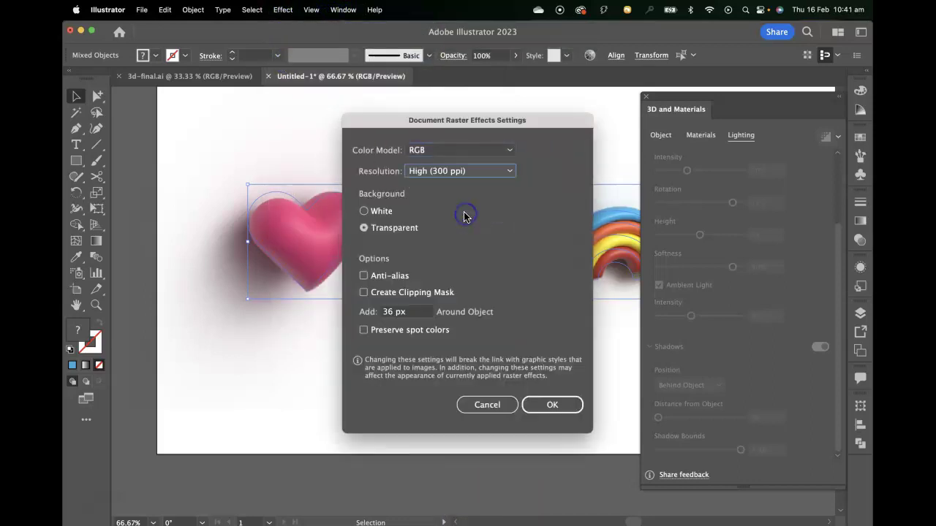
pyautogui.click(561, 411)
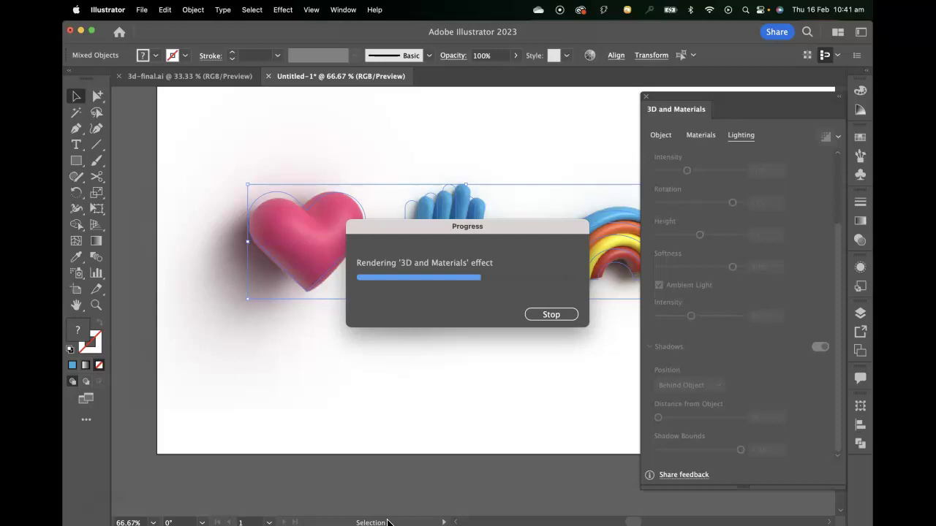
pyautogui.moveTo(325, 521)
# Enable Inflate both sides in the blue hand's 3D Object settings, then deselect to view it.
pyautogui.click(417, 393)
pyautogui.hscroll(3, 439, 375)
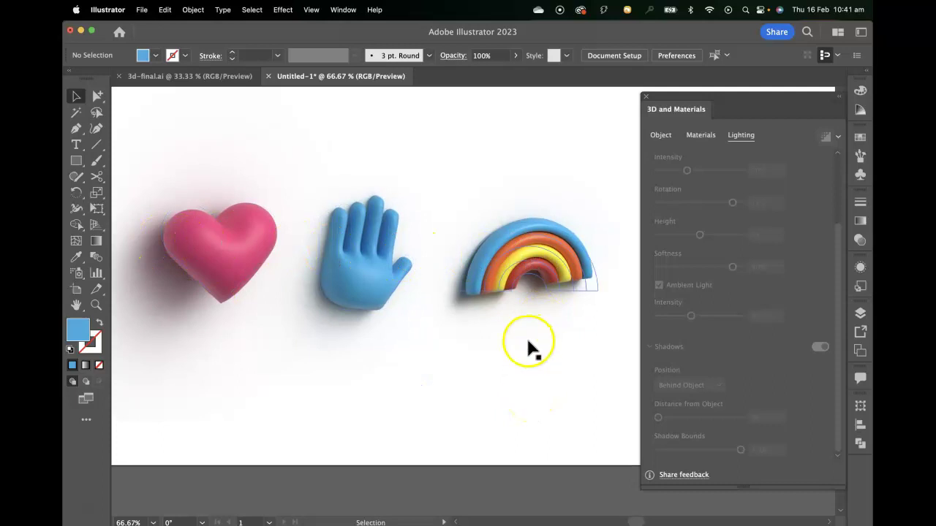
pyautogui.click(355, 278)
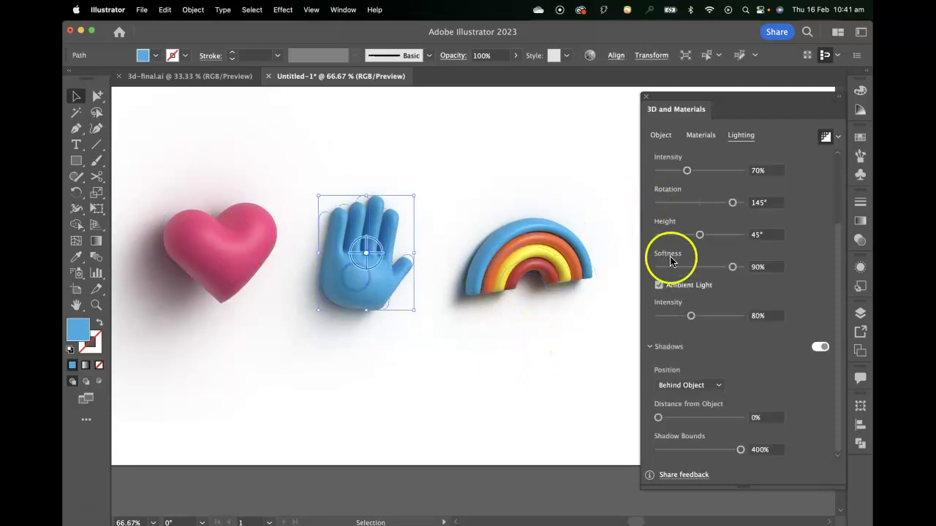
pyautogui.click(661, 135)
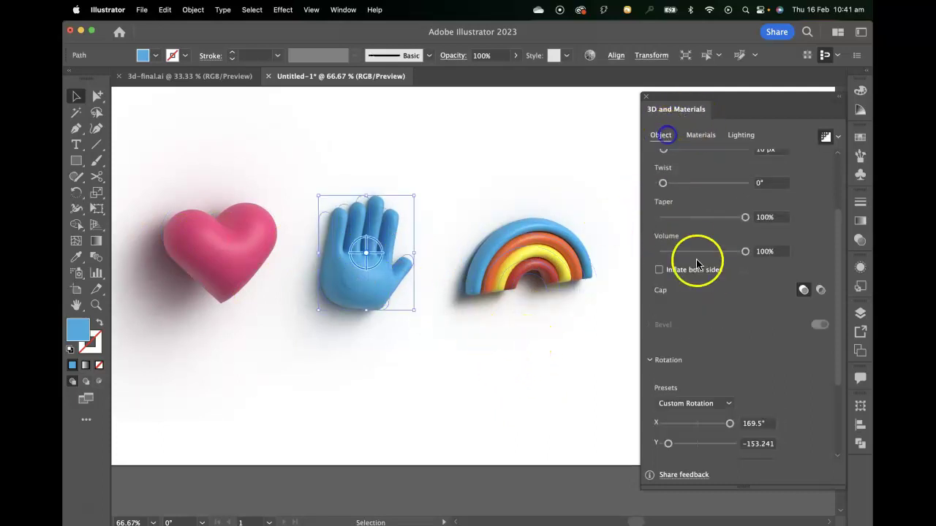
pyautogui.click(660, 270)
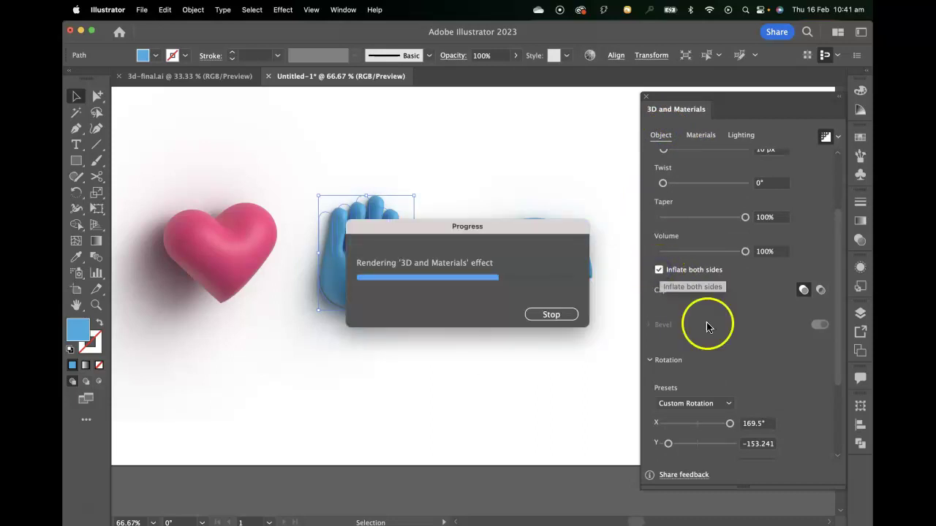
pyautogui.click(520, 463)
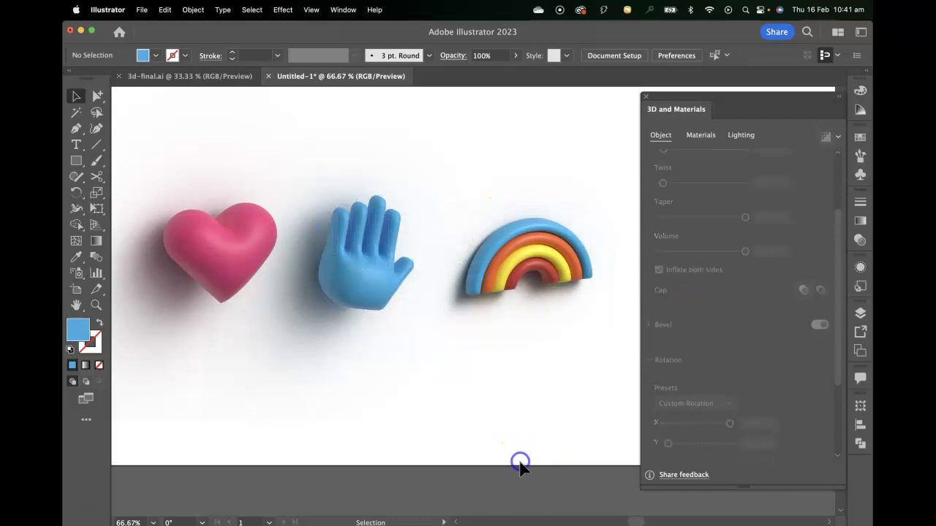